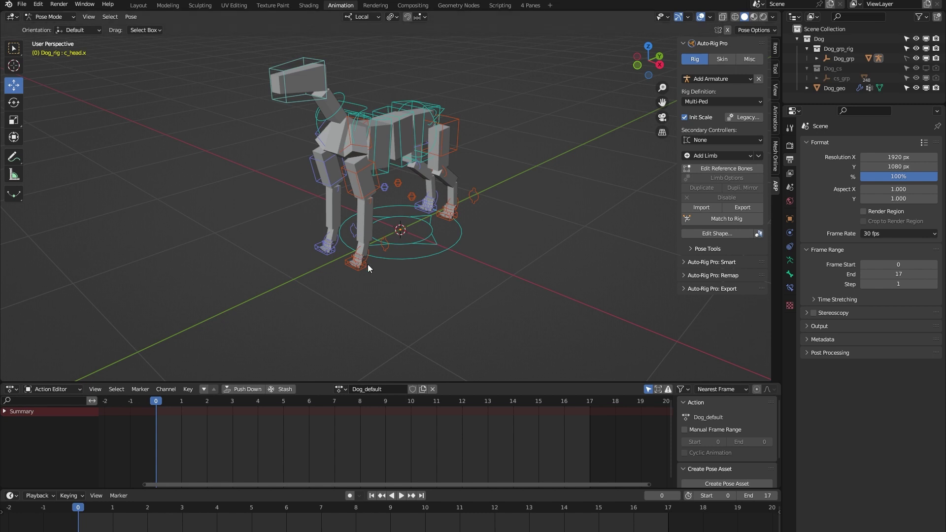
Step: Zoom in on the dog's feet, edit the reference bones, and regenerate the full control rig with Match to Rig
scroll(367, 264, up, 5)
scroll(368, 265, up, 6)
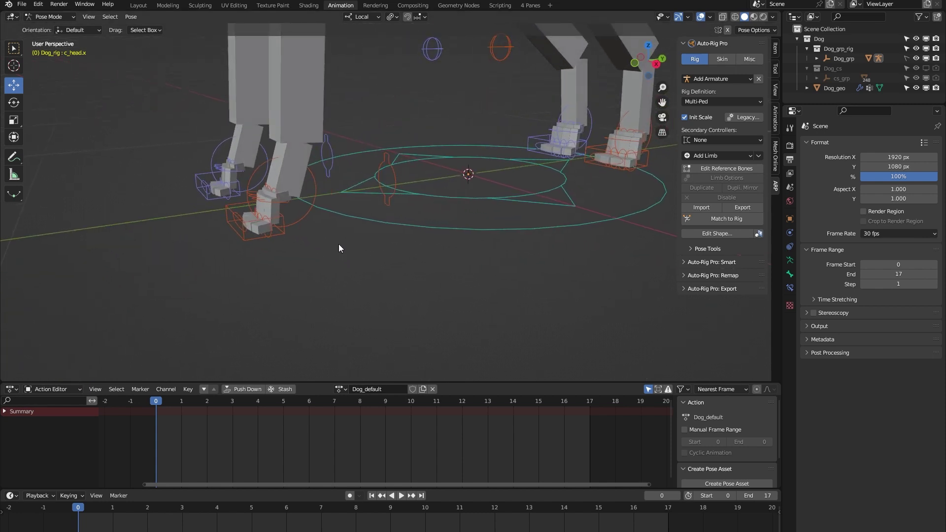
scroll(333, 256, up, 1)
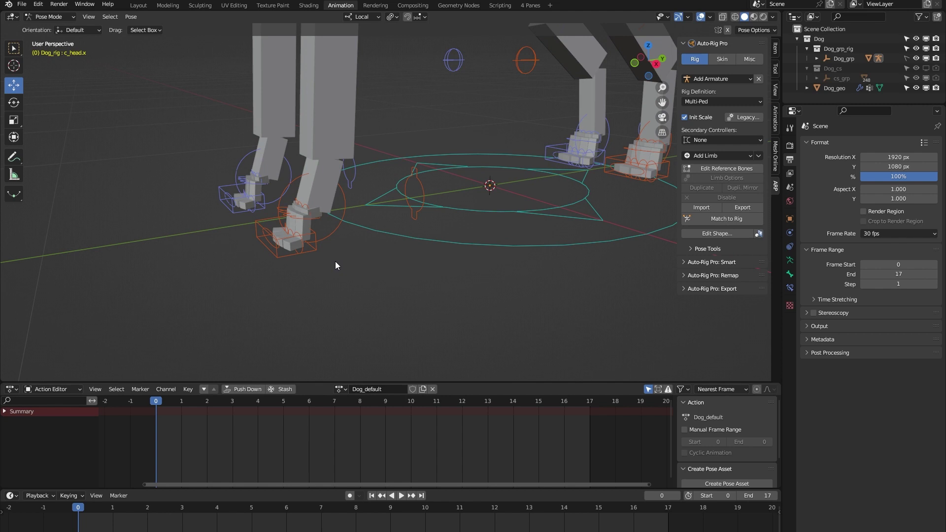
scroll(298, 256, up, 2)
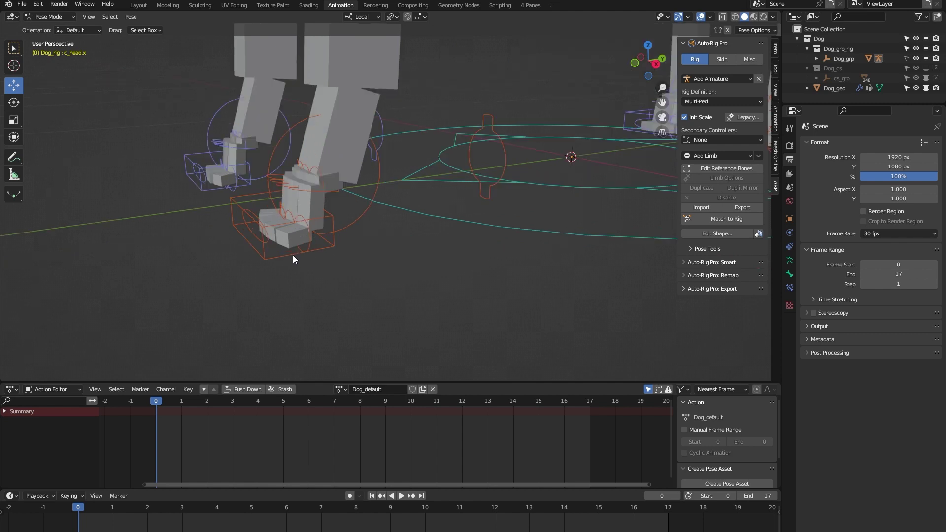
click(718, 169)
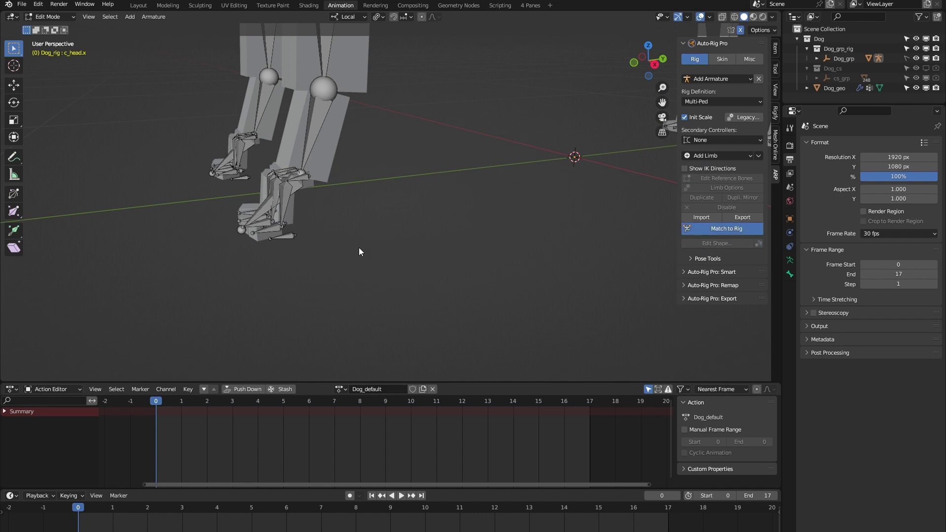
scroll(356, 244, down, 6)
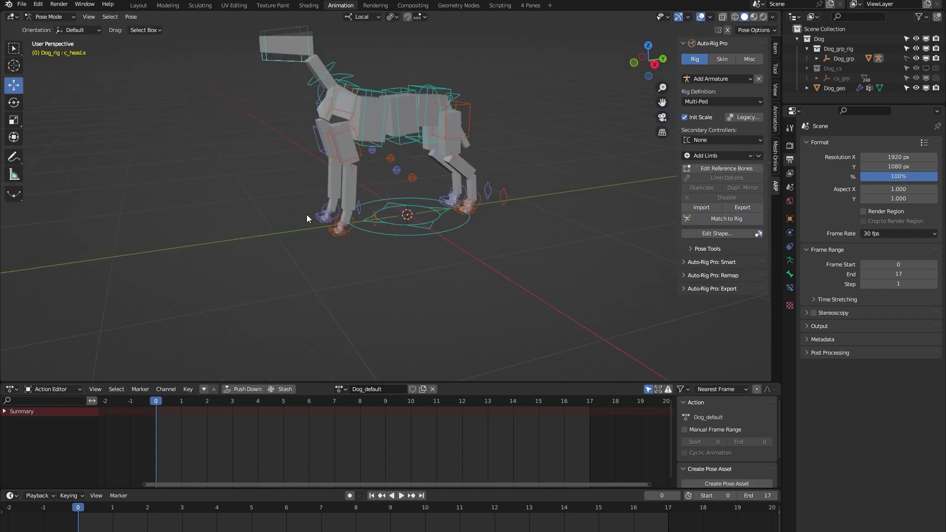
mouse_move(307, 215)
middle_down()
mouse_move(317, 217)
mouse_move(298, 224)
middle_up()
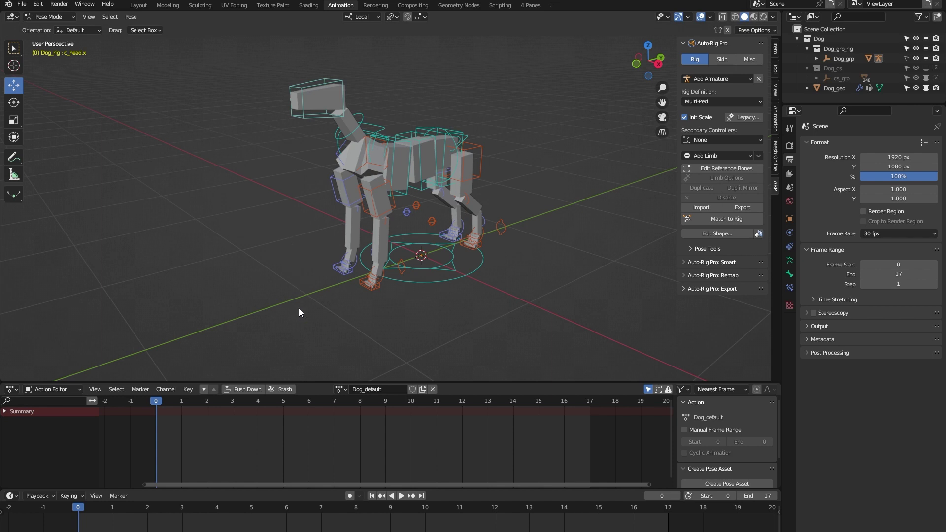
Step: Load the Dog_run action, play it, and watch it in the 4 Panes workspace
click(344, 392)
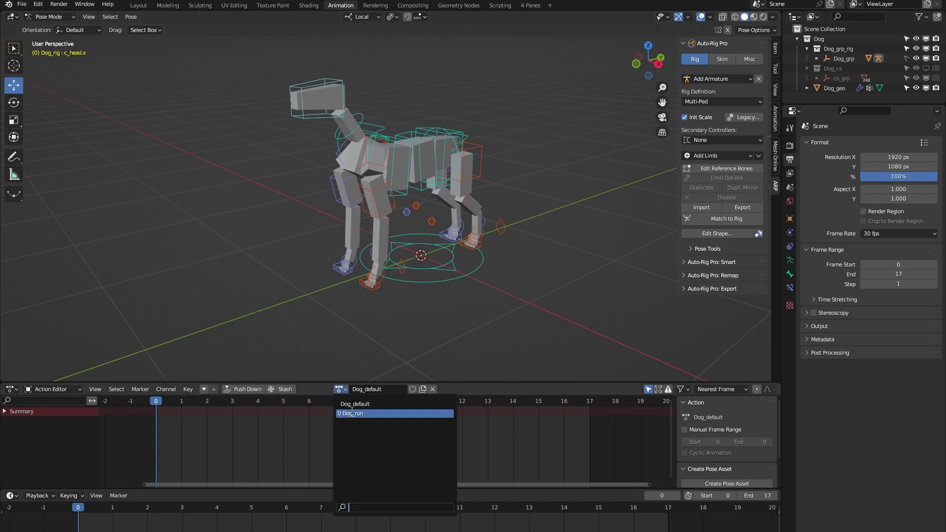
click(353, 415)
key(space)
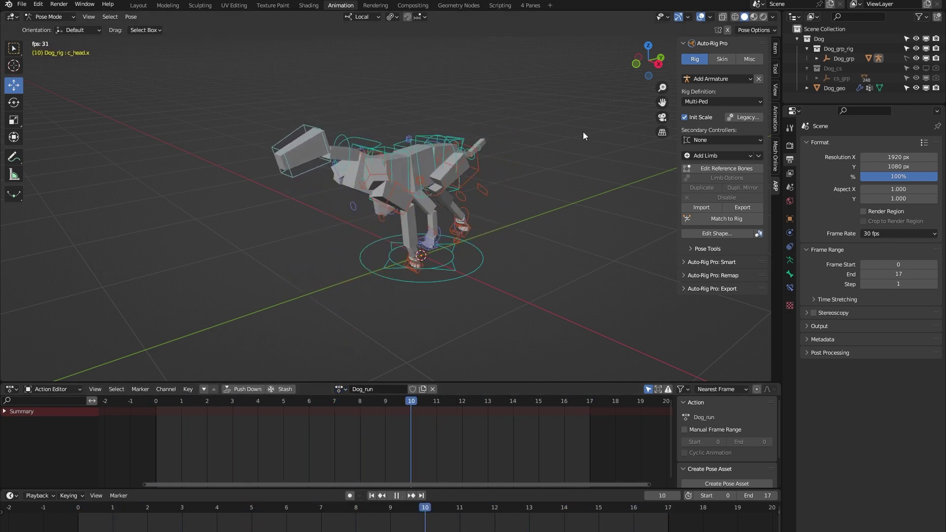
click(530, 5)
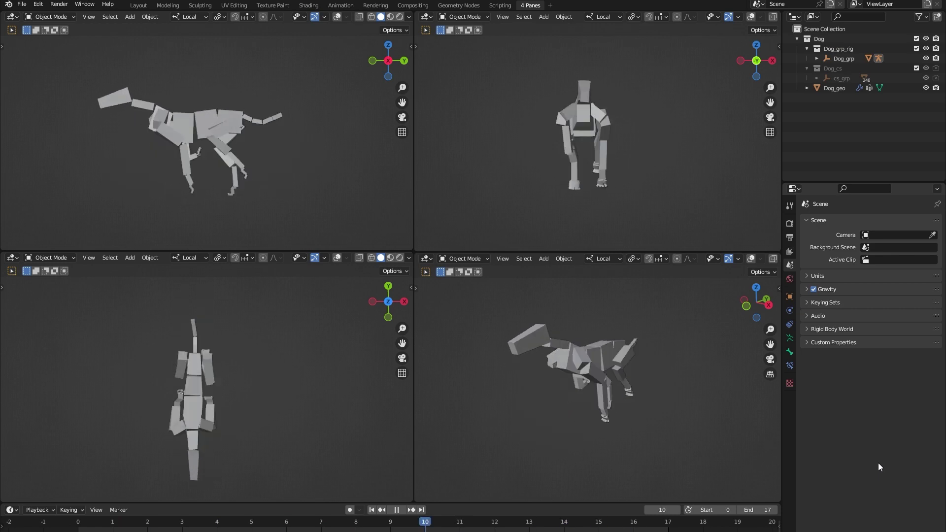
Step: Stop playback, go to frame 0 with the Dog_default action, and edit the reference bones
click(341, 5)
key(space)
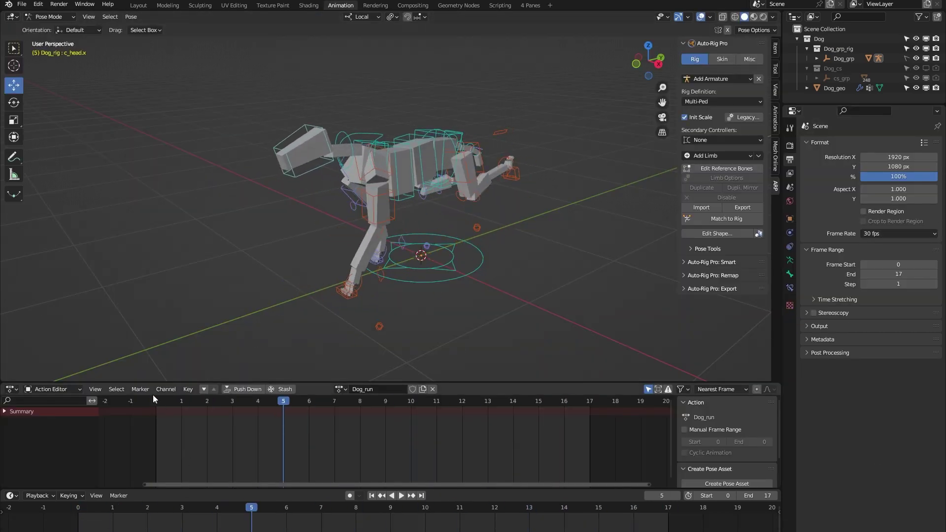
click(156, 402)
click(343, 391)
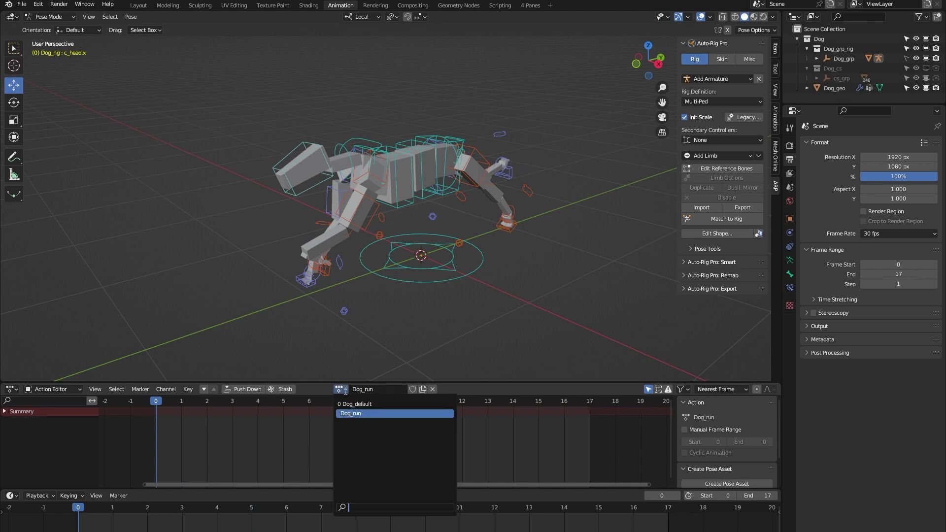
click(354, 408)
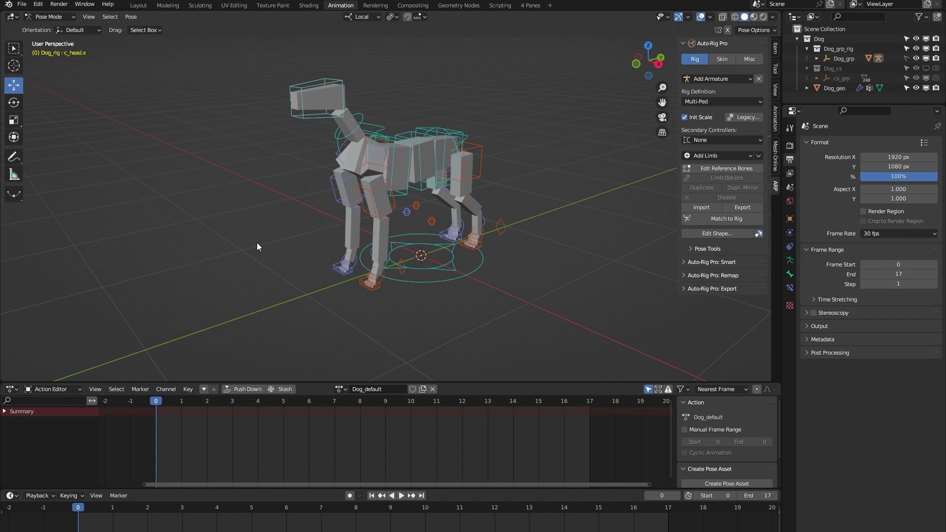
click(706, 170)
scroll(294, 227, up, 2)
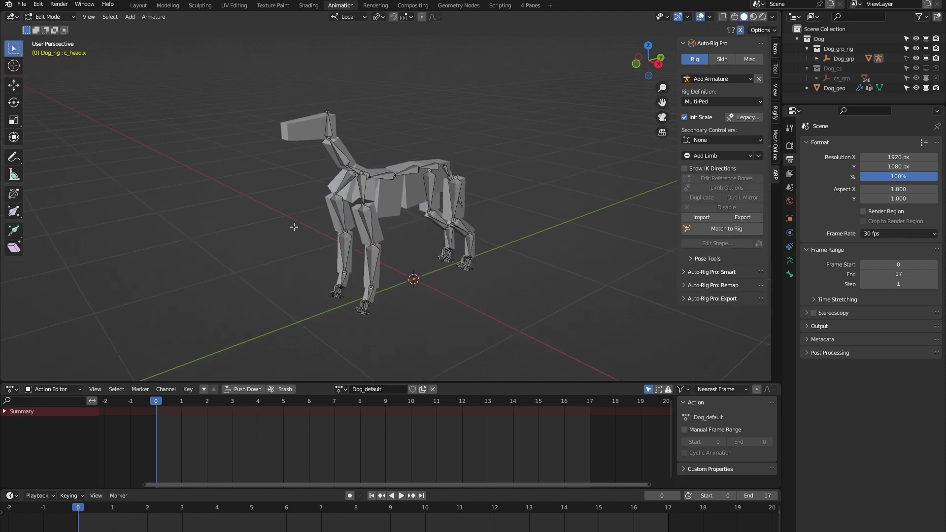
middle_drag(295, 227, 291, 215)
key(Tab)
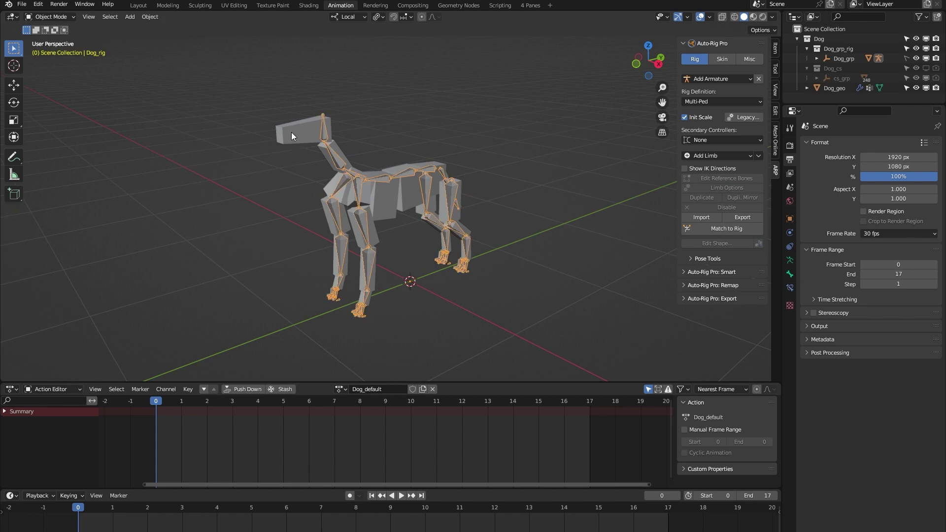
click(291, 132)
middle_drag(290, 218, 263, 213)
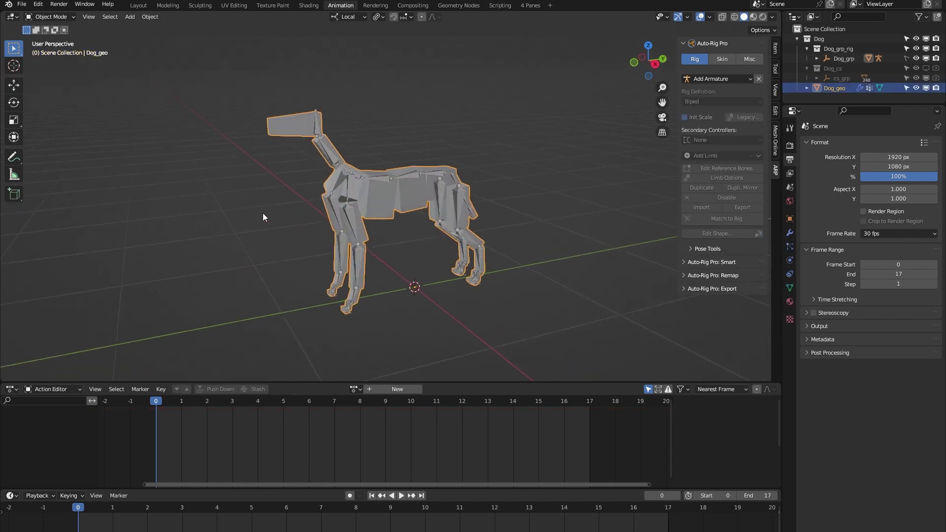
middle_drag(285, 300, 277, 298)
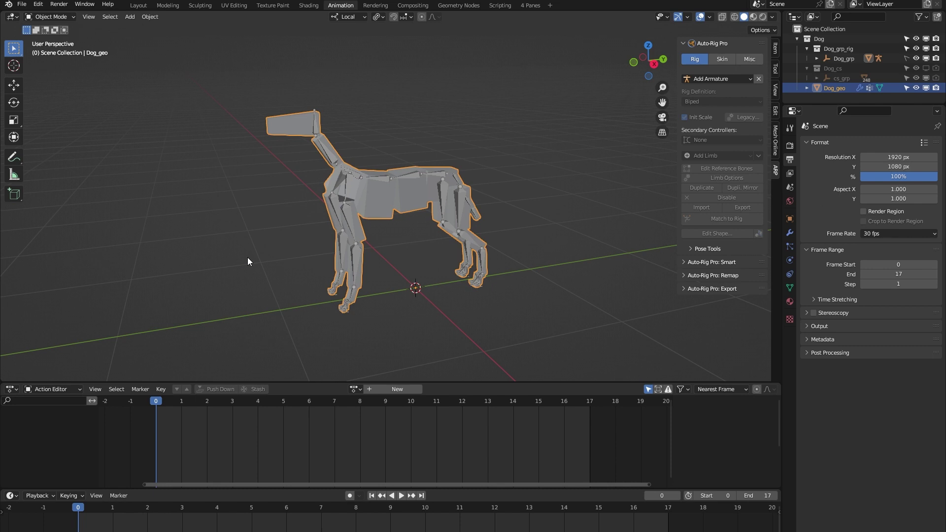
middle_drag(228, 259, 237, 262)
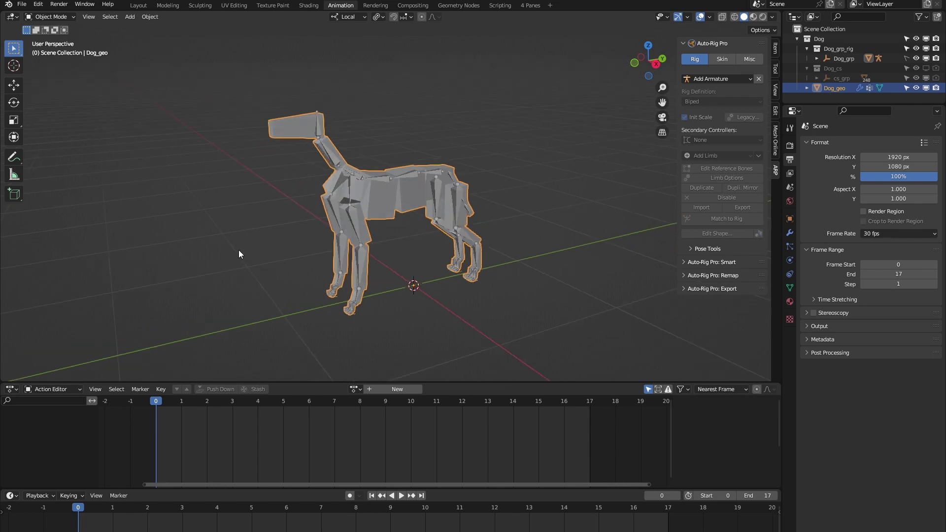
key(Delete)
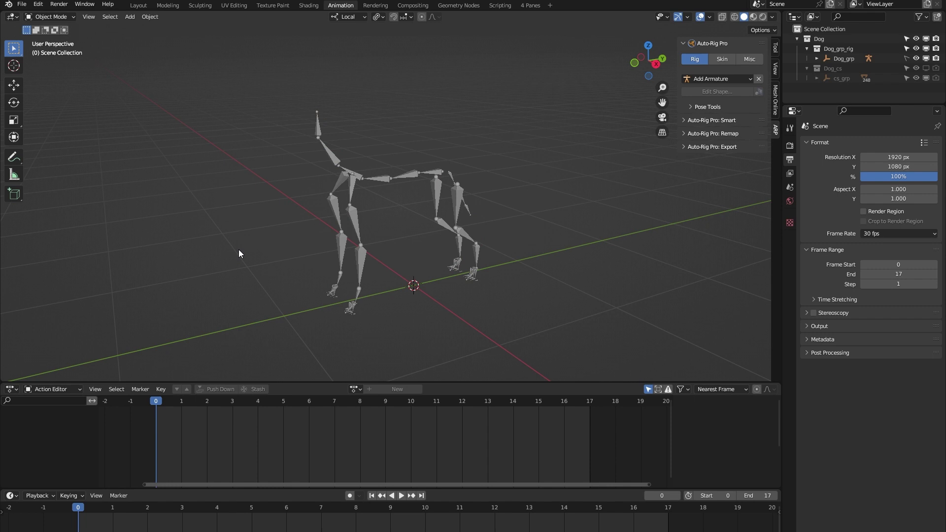
key(ctrl+z)
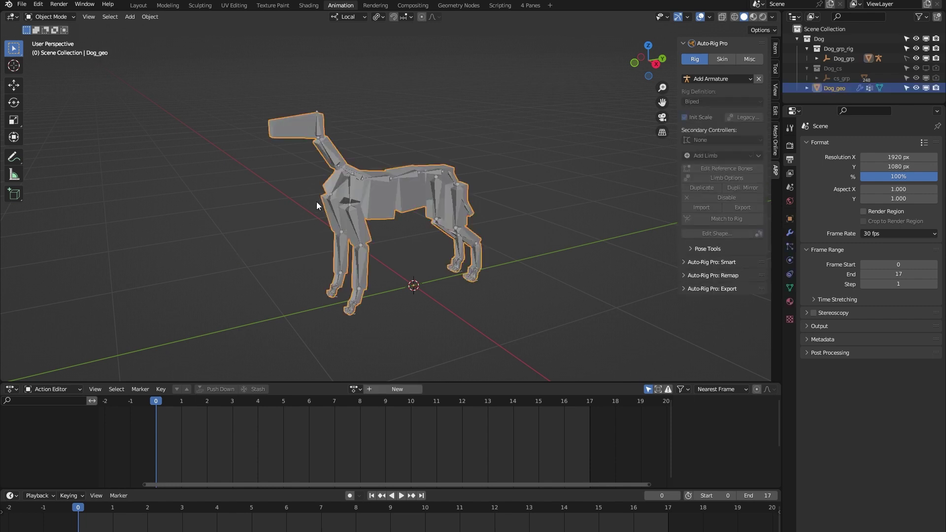
click(383, 179)
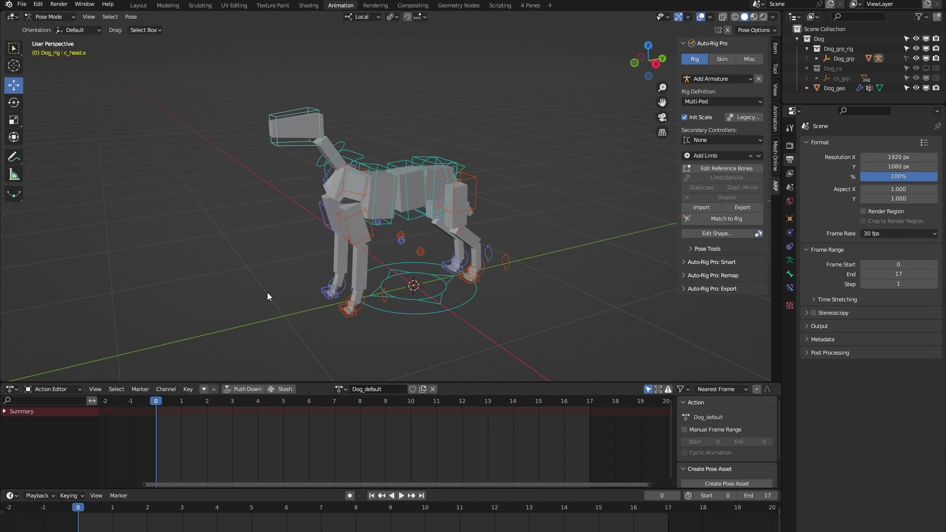
click(421, 316)
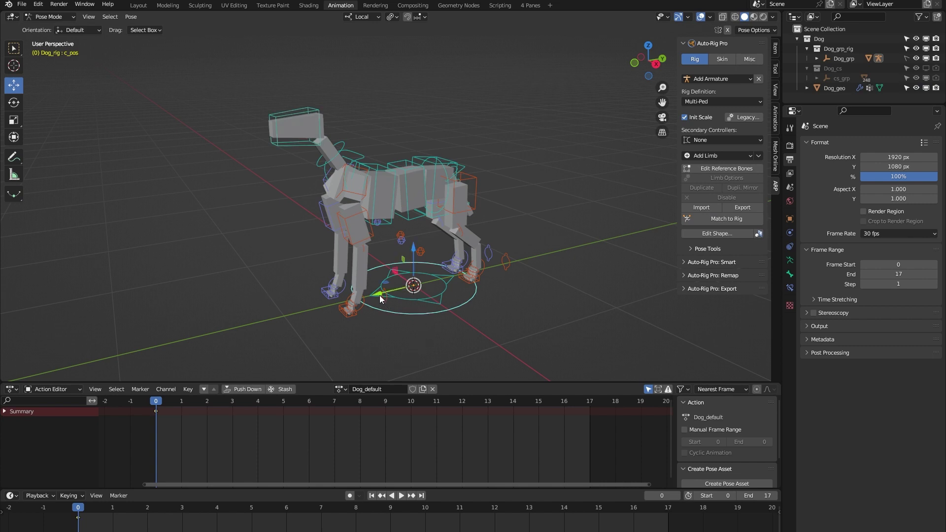
drag(379, 295, 469, 308)
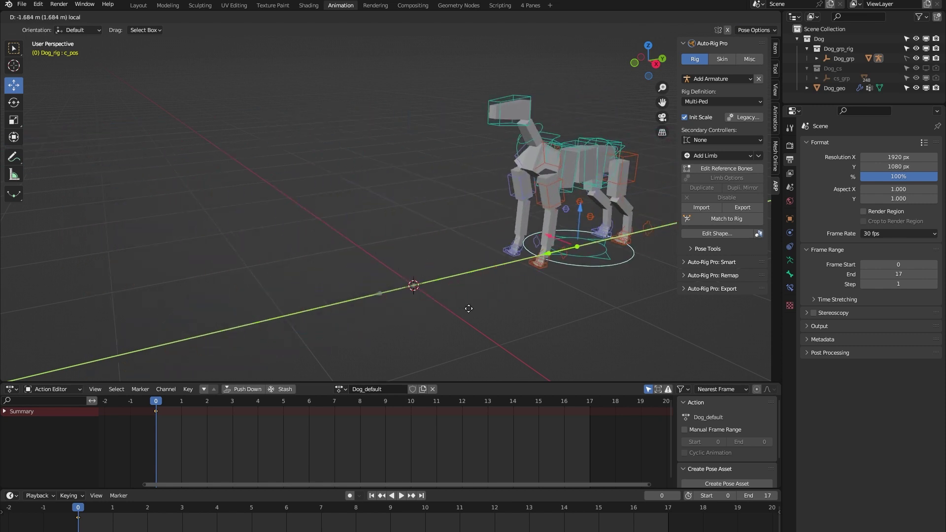
right_click(468, 308)
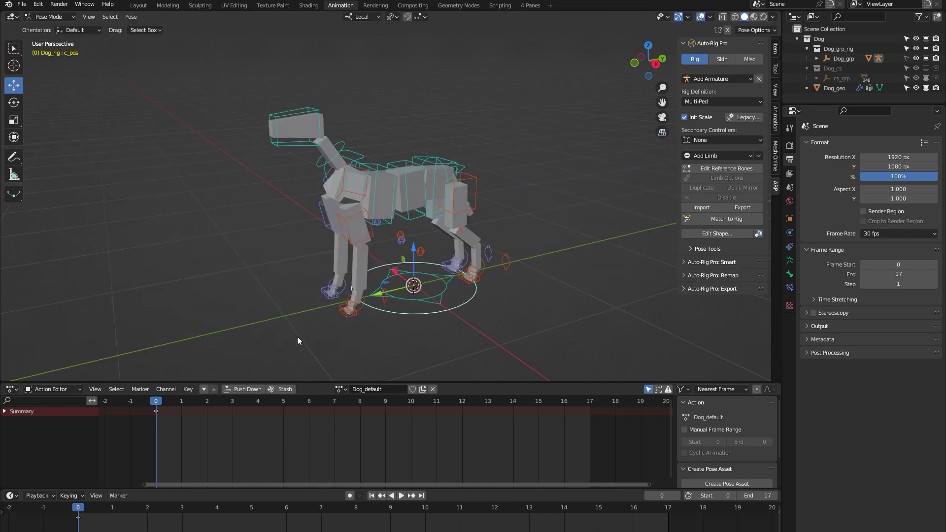
click(410, 303)
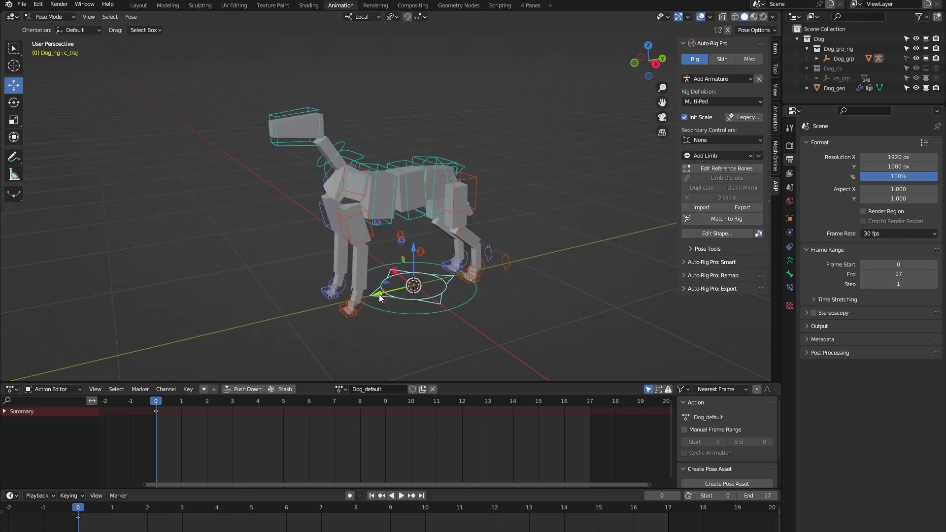
drag(378, 294, 519, 291)
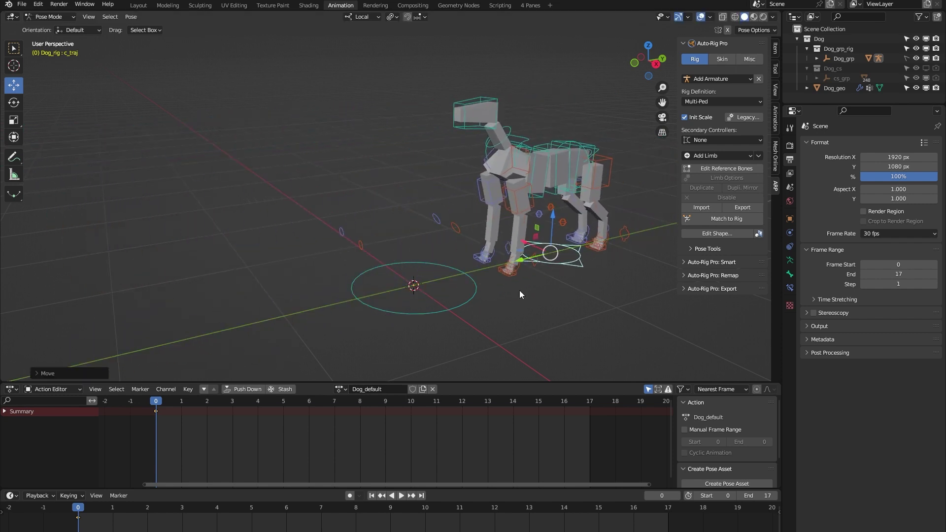
right_click(520, 291)
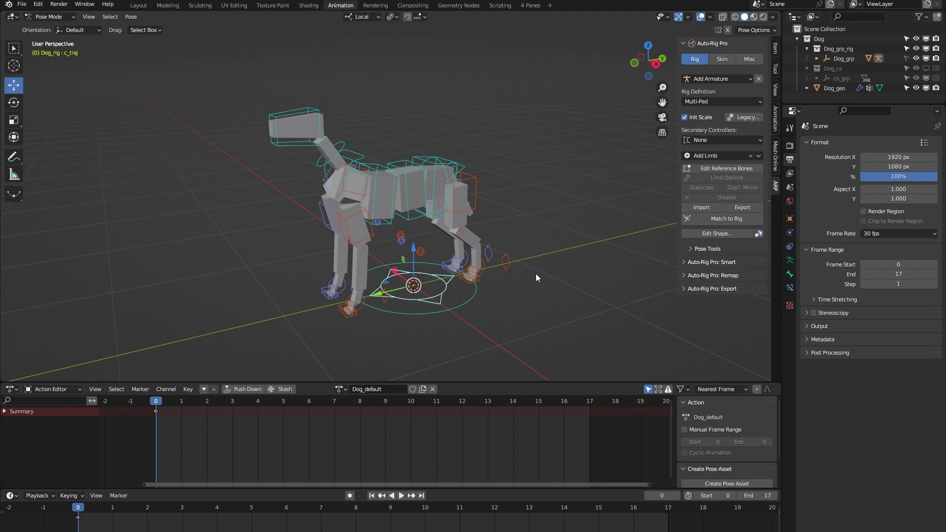
middle_drag(536, 273, 462, 207)
click(424, 157)
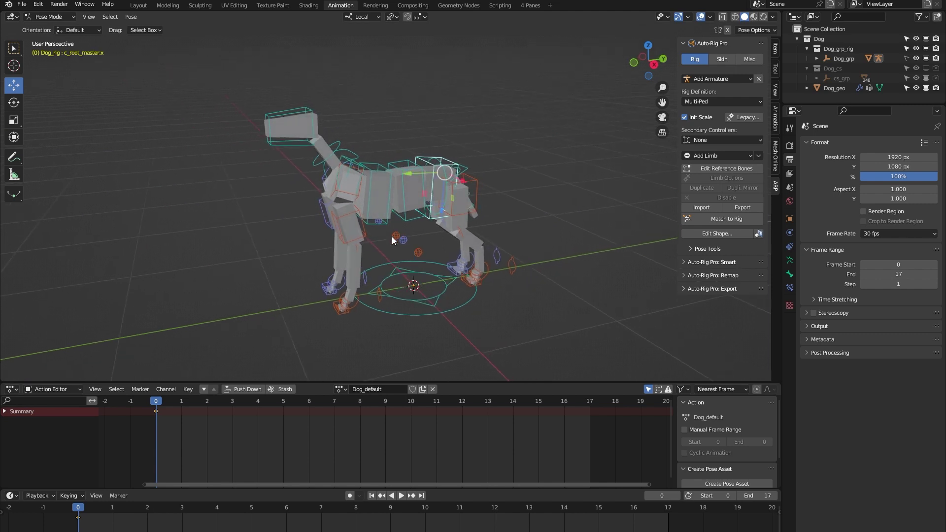
middle_drag(374, 264, 395, 241)
drag(443, 213, 442, 242)
right_click(441, 245)
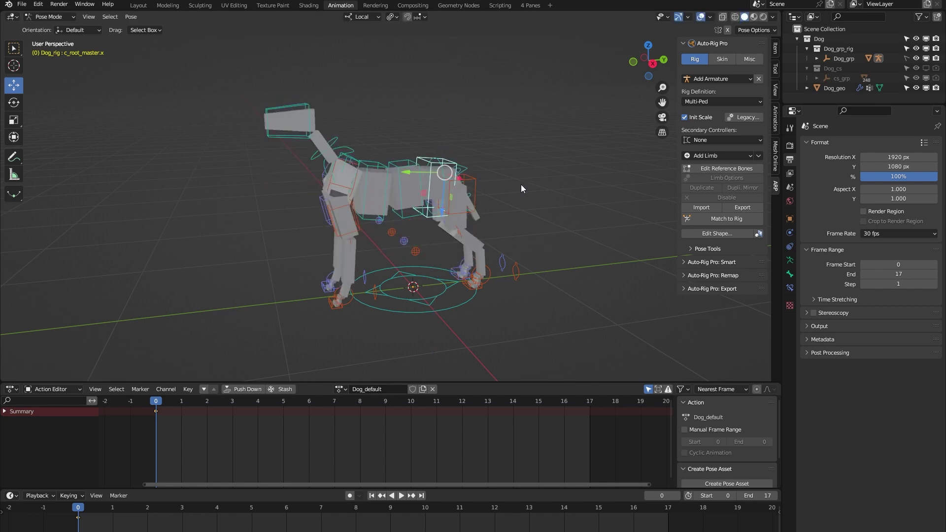
click(439, 162)
Step: Switch to rotation and test-rotate the root control c_root.x, then cancel it
middle_drag(471, 206, 385, 213)
key(shift+space)
key(r)
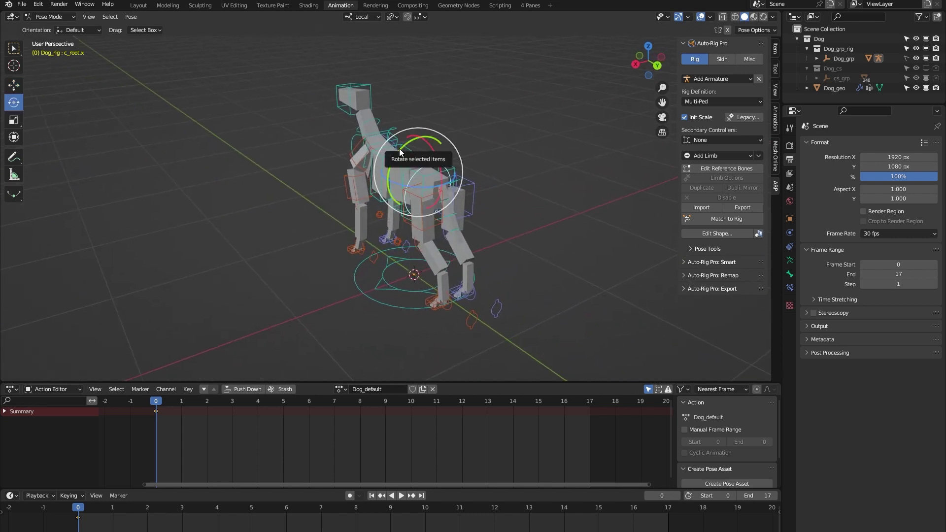
mouse_move(392, 157)
mouse_down()
mouse_move(408, 149)
mouse_move(400, 169)
mouse_up()
key(Escape)
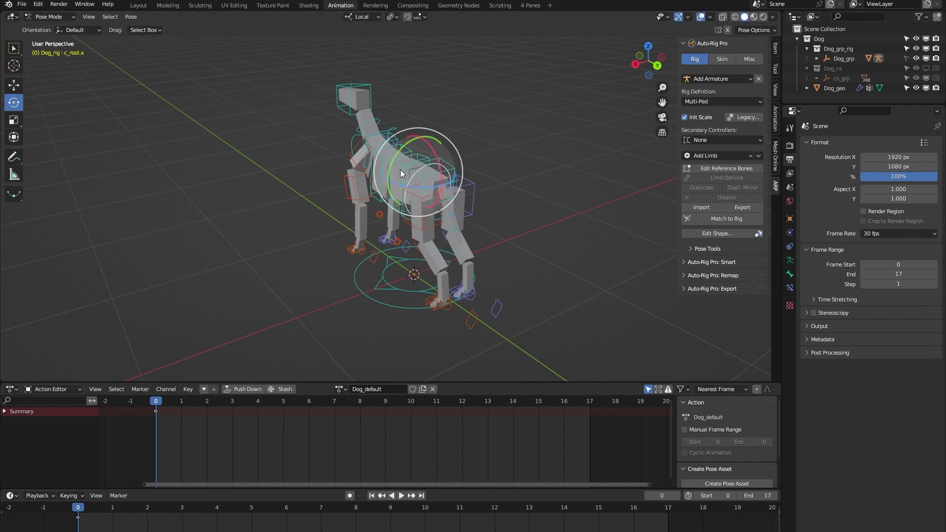
Step: Rotate the tail control c_tail_master.x upward about 52 degrees
middle_drag(326, 244, 613, 190)
scroll(548, 184, up, 5)
middle_drag(495, 165, 421, 165)
click(398, 163)
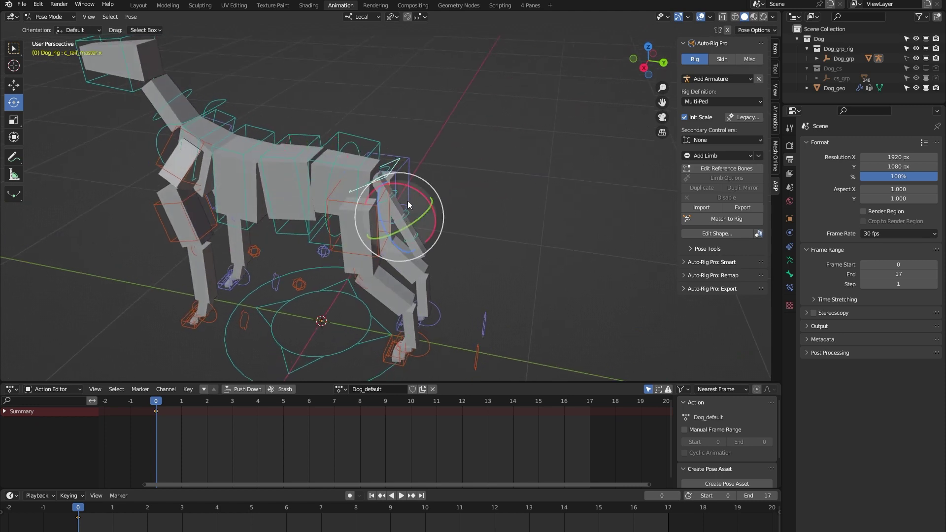
drag(416, 191, 385, 192)
Step: Rotate the spine master c_spine_master.x so the head dips down
middle_drag(145, 227, 304, 137)
click(332, 128)
middle_drag(281, 220, 295, 197)
drag(320, 119, 303, 135)
middle_drag(248, 175, 247, 204)
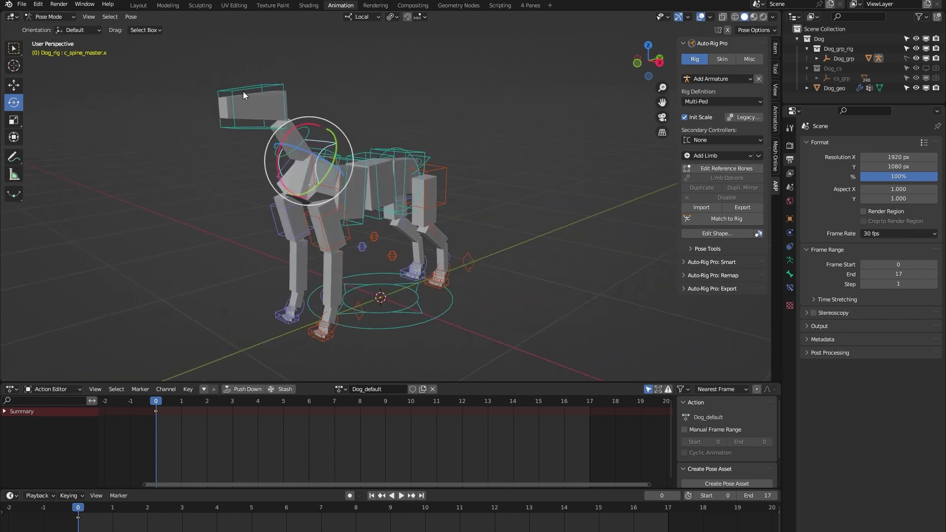
Step: Select the head control c_head.x and show the rig's main properties in the sidebar
click(229, 103)
scroll(197, 185, down, 2)
middle_drag(197, 185, 211, 196)
click(776, 69)
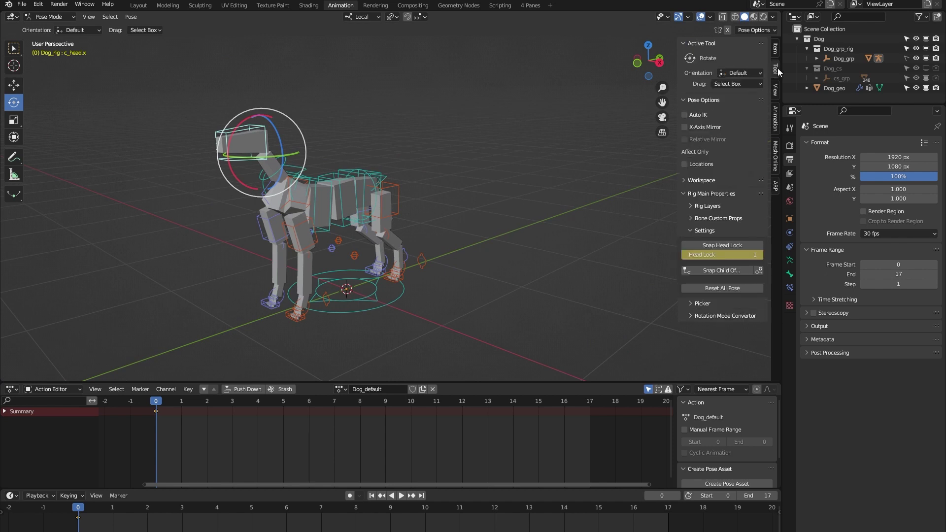
scroll(235, 207, up, 1)
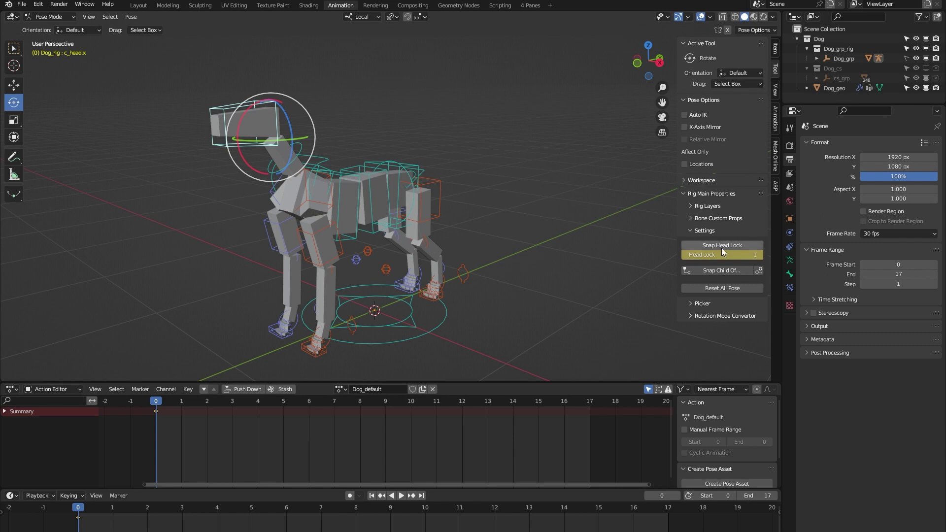
Step: Rotate the neck control c_neck.x freely to test how Head Lock holds the head
click(357, 105)
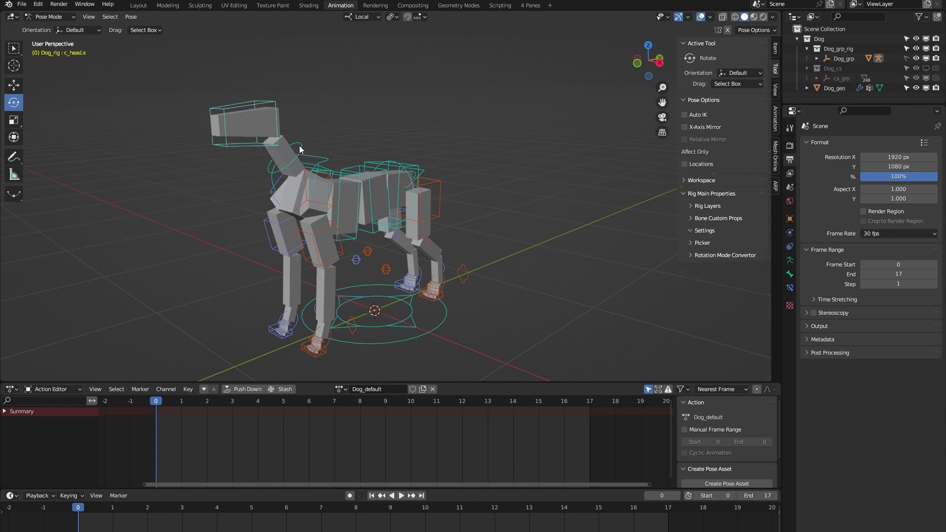
click(299, 150)
drag(300, 150, 285, 146)
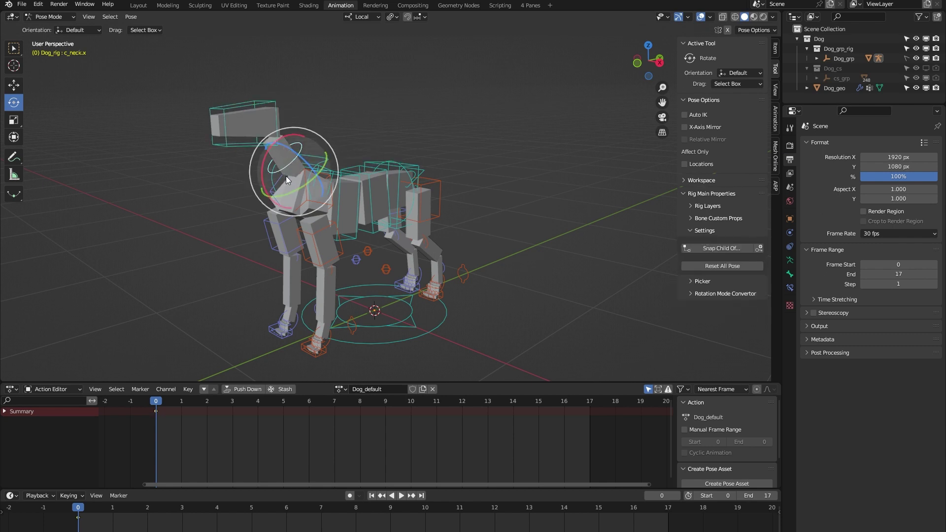
mouse_move(287, 174)
mouse_down()
mouse_move(304, 182)
mouse_move(294, 162)
mouse_up()
click(327, 103)
Step: Change c_head.x's Head Lock value and rotate the neck again to compare the head
click(277, 102)
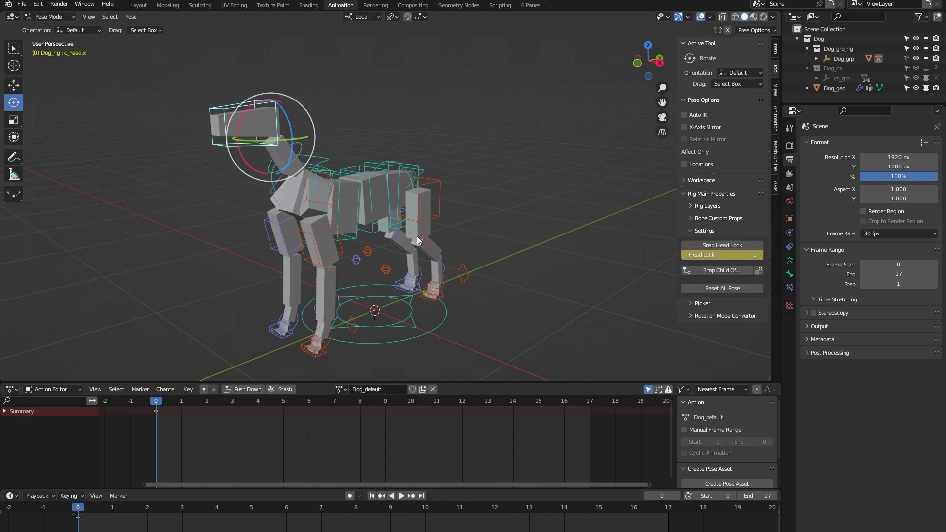
click(732, 255)
click(373, 133)
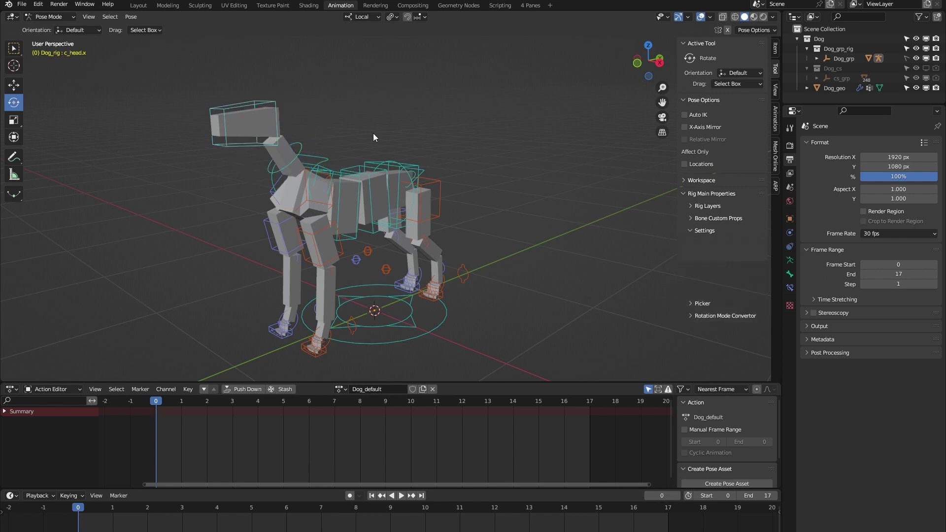
click(281, 168)
drag(281, 167, 324, 179)
key(Escape)
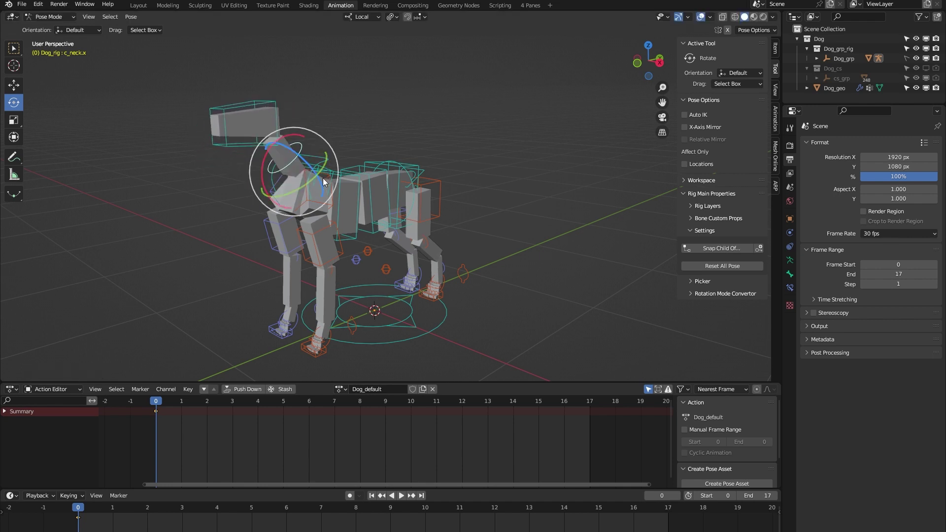
Step: Set c_head.x's Head Lock back to 1 and deselect the head
click(283, 105)
click(272, 102)
click(735, 256)
key(Return)
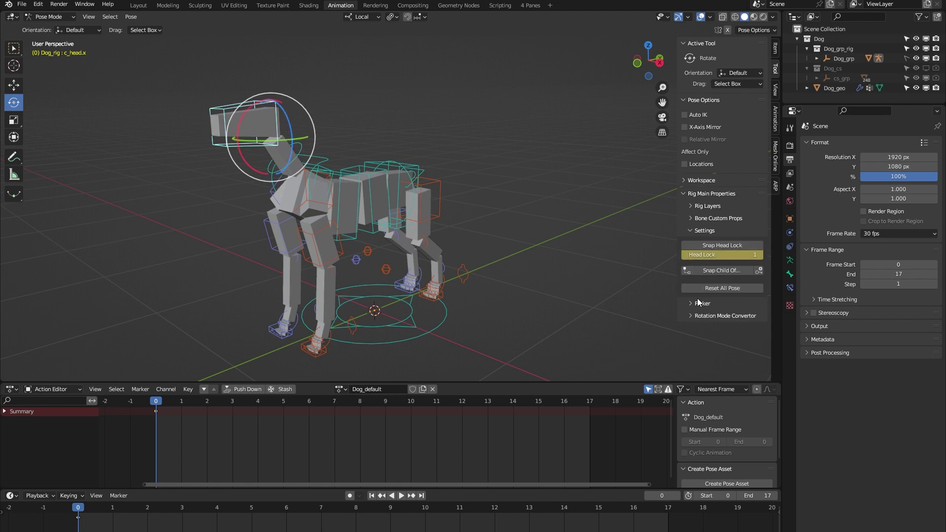
click(484, 318)
scroll(431, 283, up, 3)
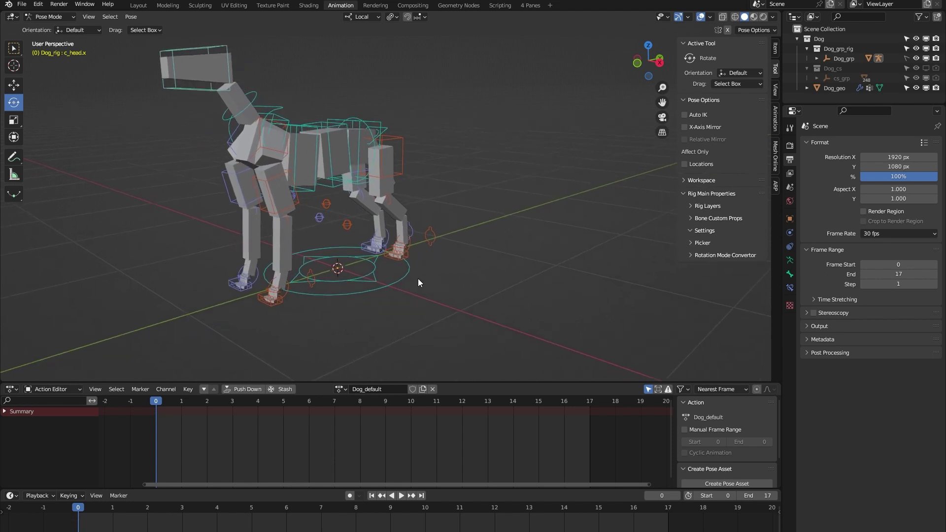
scroll(408, 227, up, 3)
scroll(408, 227, up, 5)
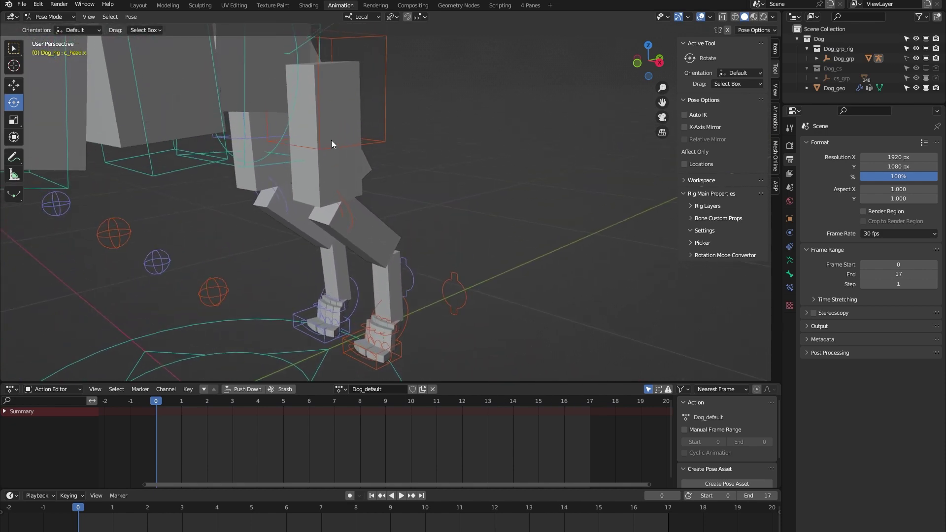
click(397, 344)
scroll(404, 345, down, 5)
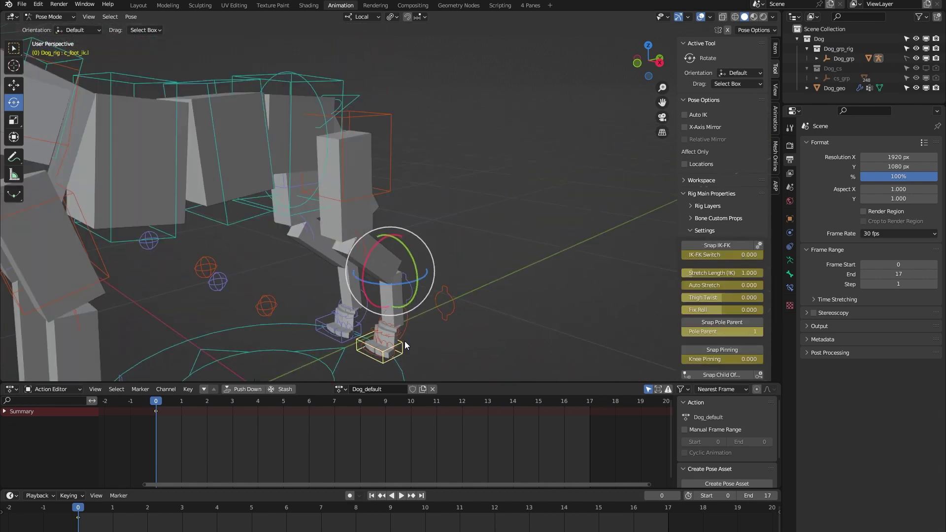
key(shift+space)
key(g)
key(g)
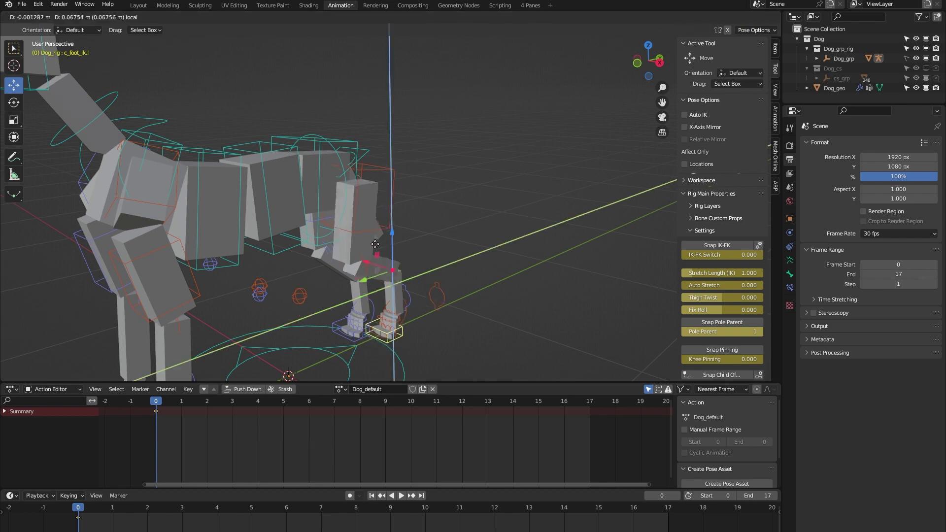
key(z)
key(z)
key(Escape)
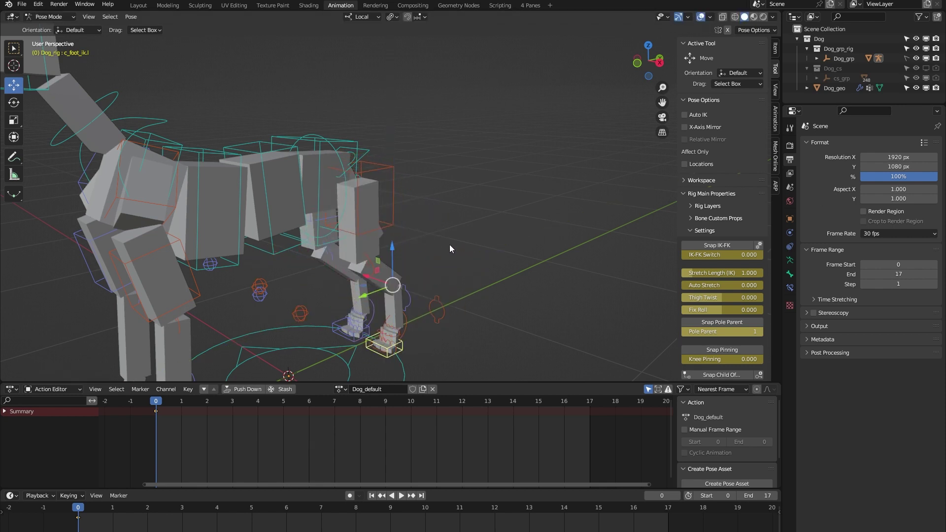
scroll(477, 243, down, 3)
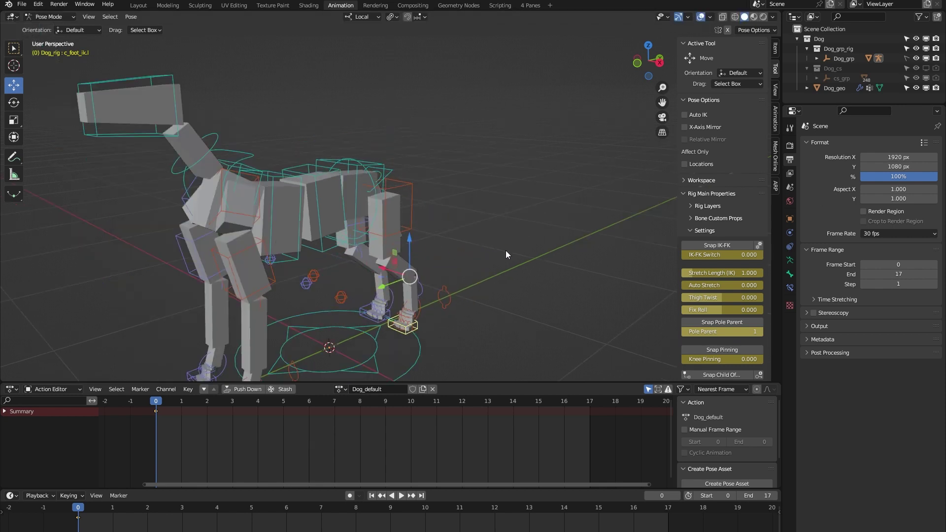
click(719, 246)
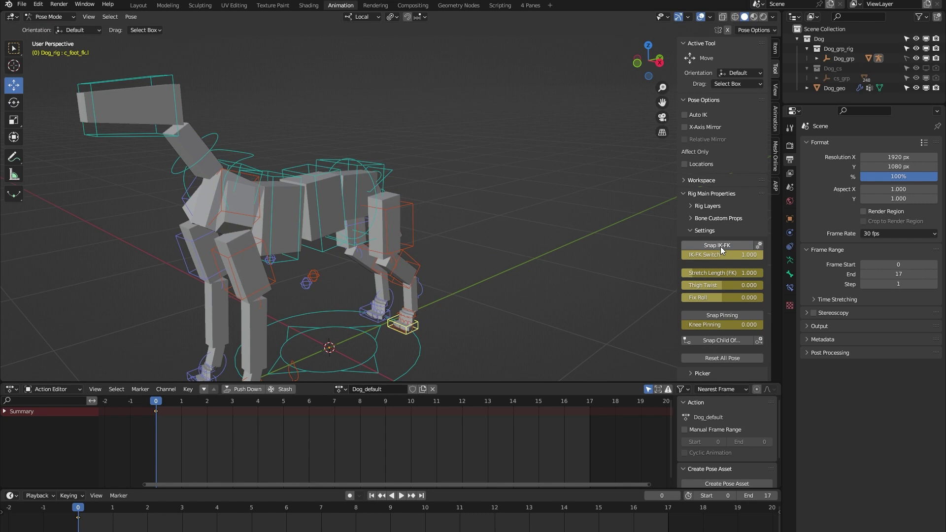
click(413, 210)
key(shift+space)
key(r)
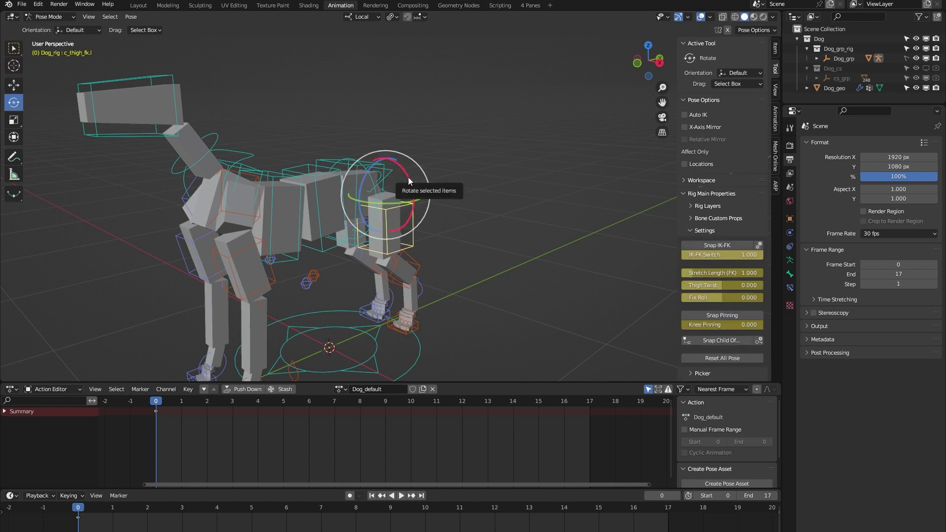
drag(408, 179, 379, 144)
key(ctrl+z)
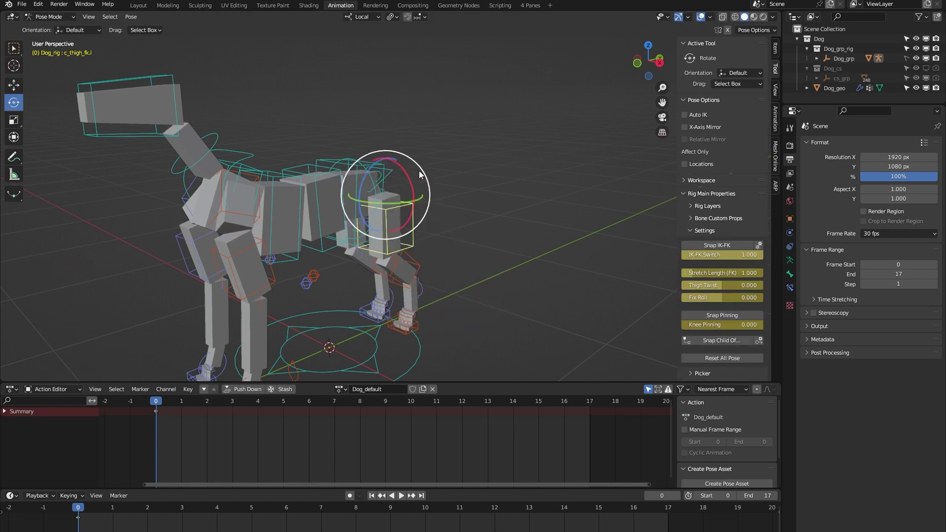
click(706, 242)
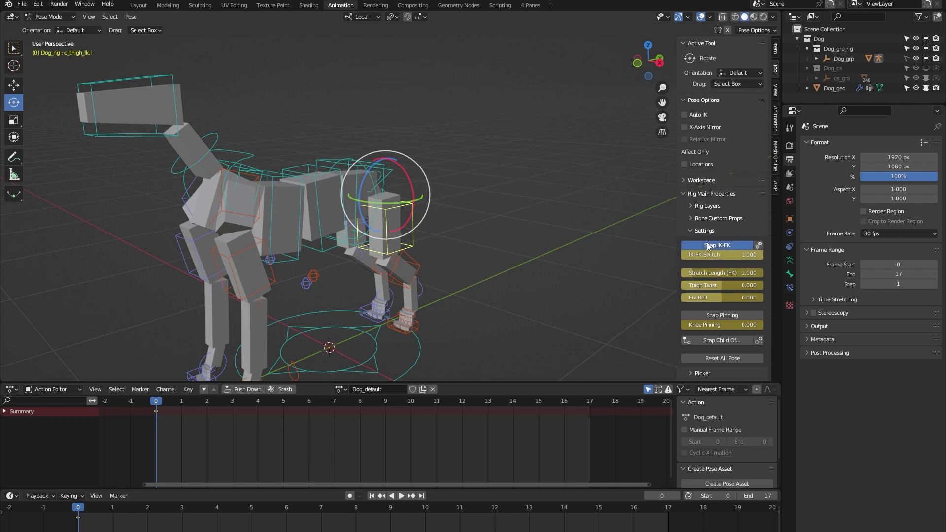
click(392, 320)
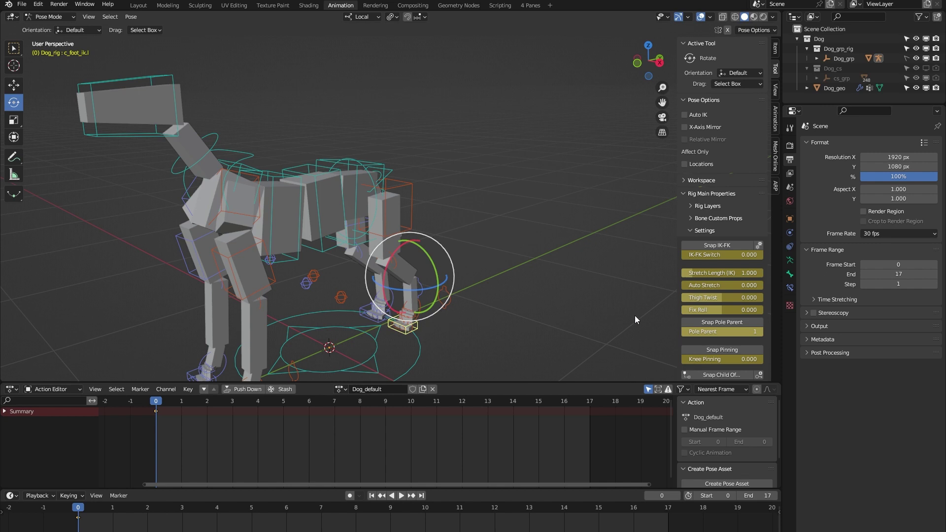
click(734, 284)
text(1)
key(Return)
key(shift+space)
key(g)
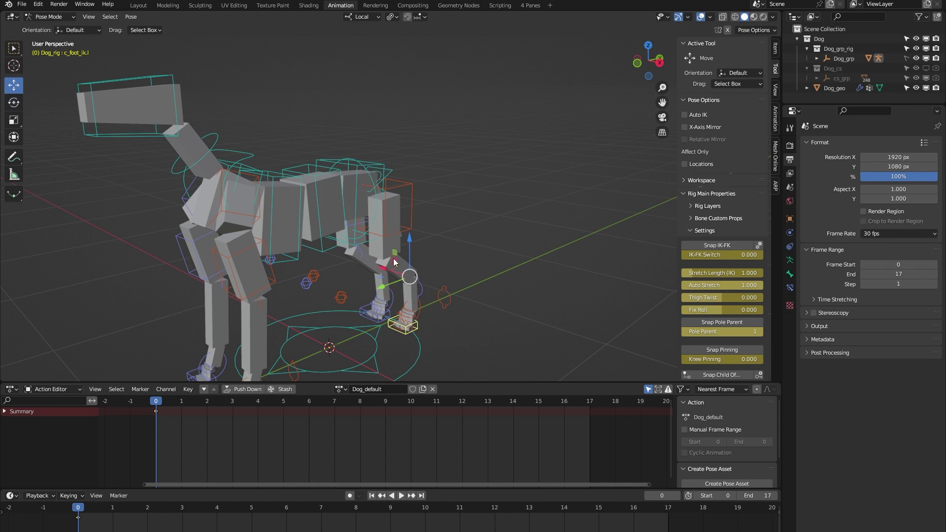
drag(394, 261, 573, 348)
right_click(573, 348)
double_click(719, 285)
text(0)
key(Return)
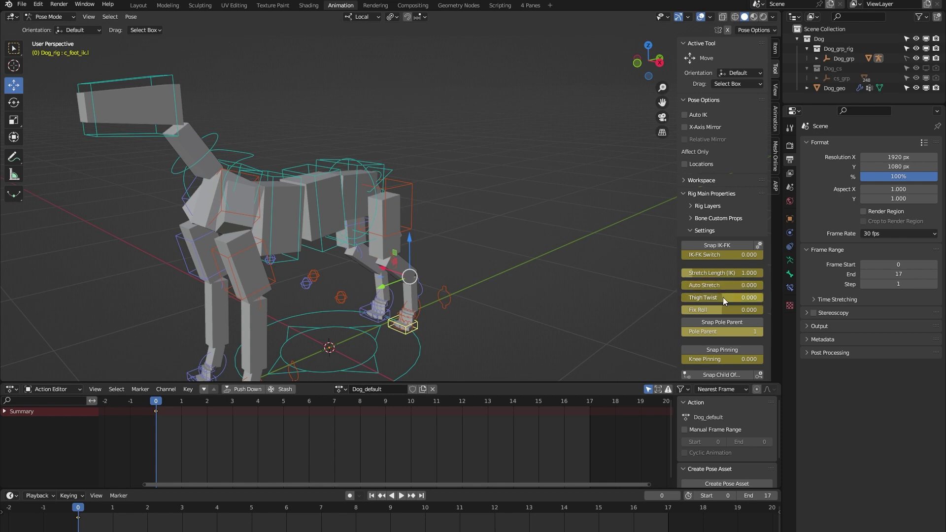
drag(703, 295, 717, 297)
scroll(697, 300, down, 1)
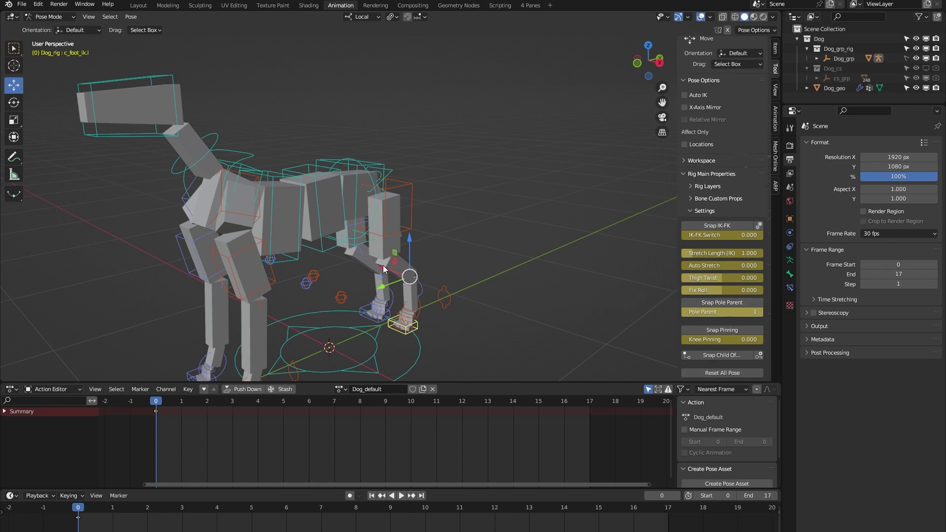
drag(394, 253, 450, 252)
right_click(450, 252)
click(745, 339)
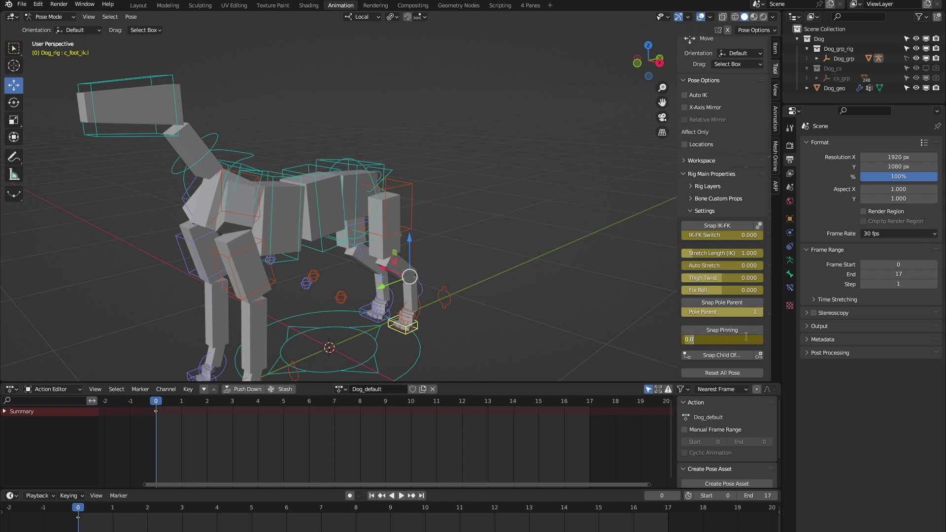
text(1)
key(Return)
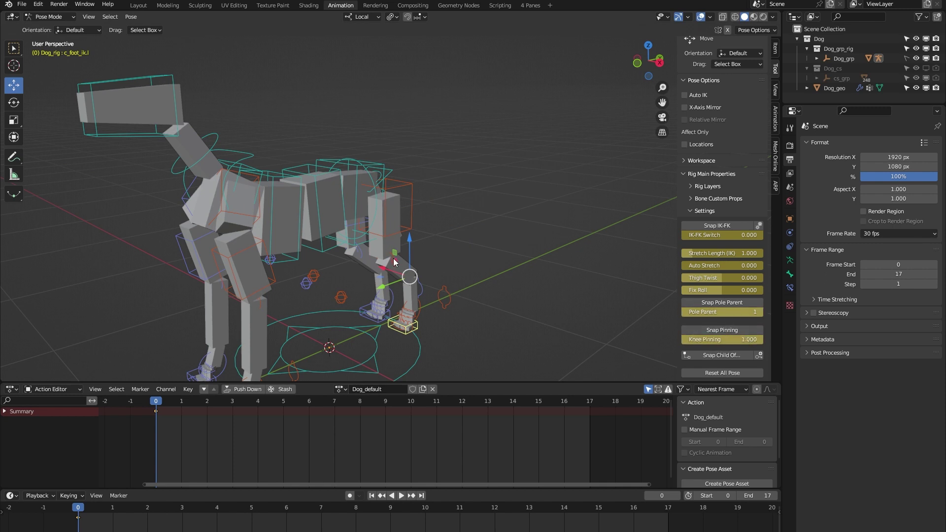
drag(393, 253, 444, 222)
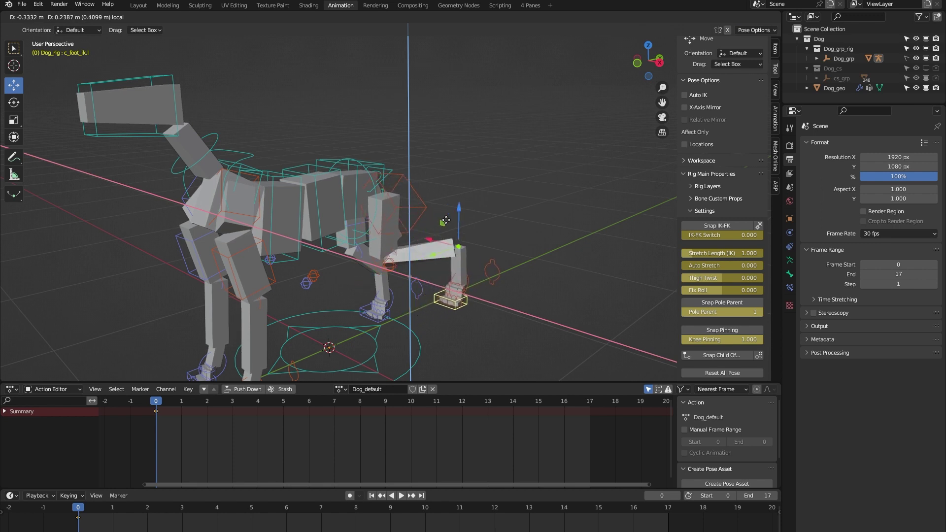
key(Escape)
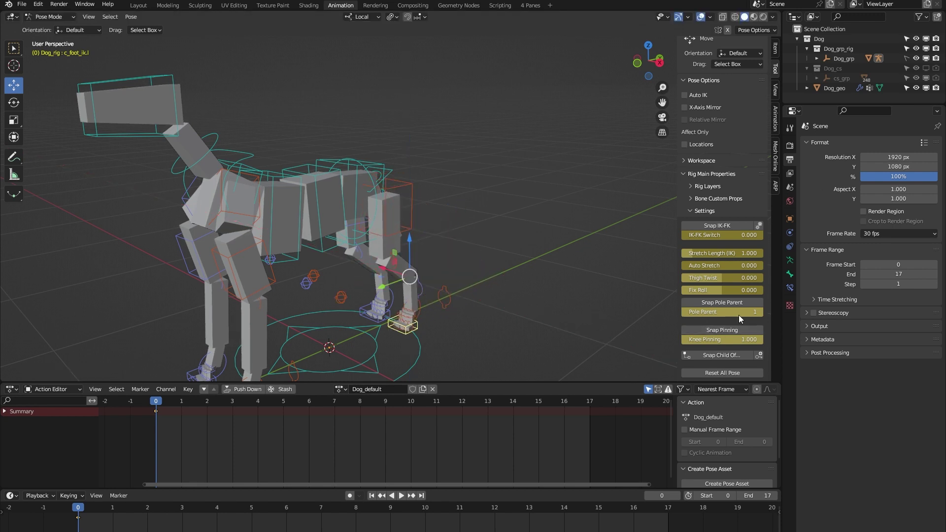
click(737, 342)
text(0)
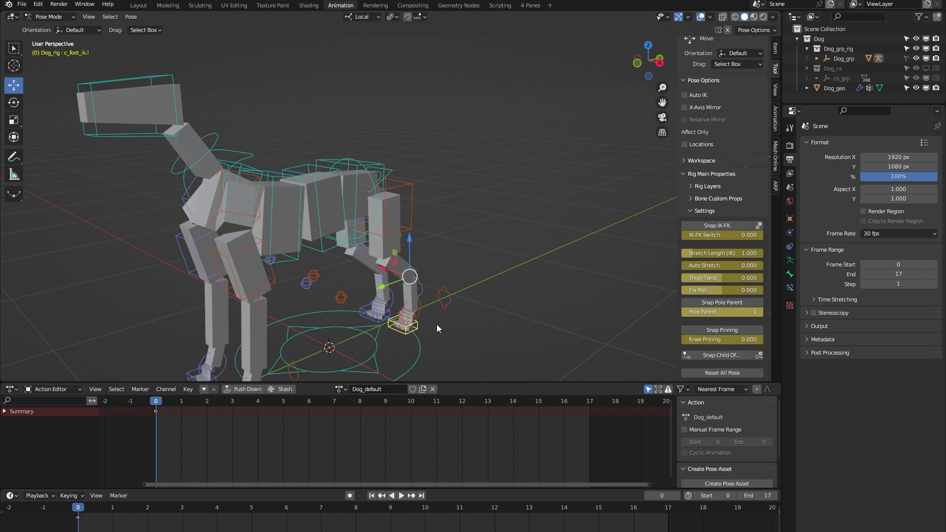
scroll(441, 290, up, 6)
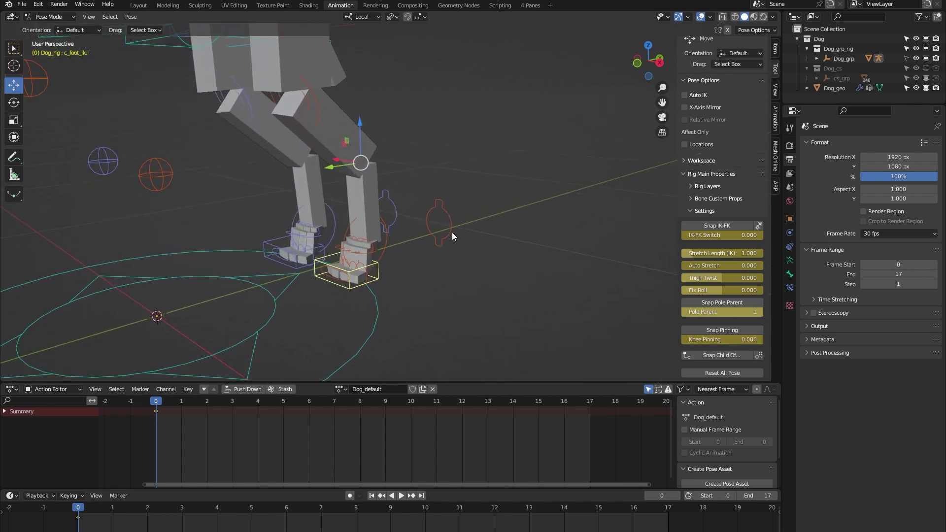
Step: Zoom to the hind feet and test-bend the left toe control c_toes_ik.l, then cancel
scroll(451, 232, up, 3)
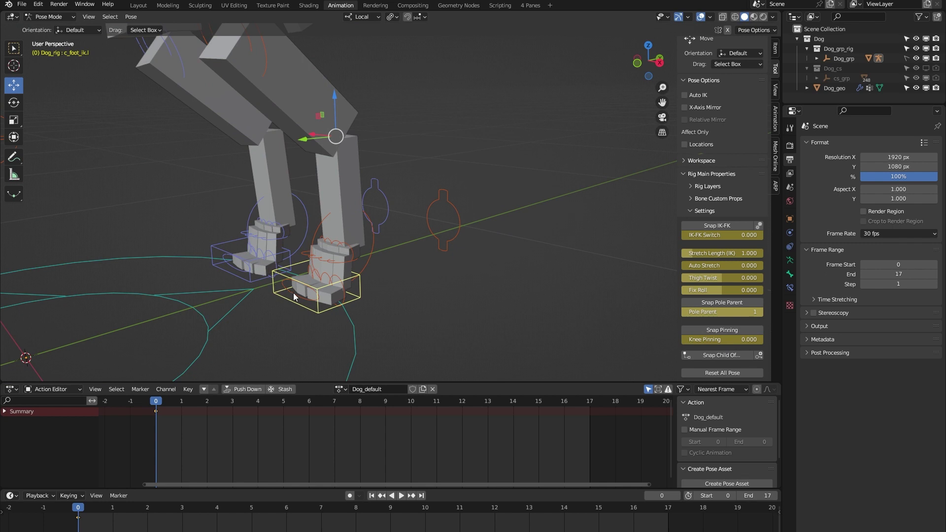
click(294, 293)
key(shift+space)
key(r)
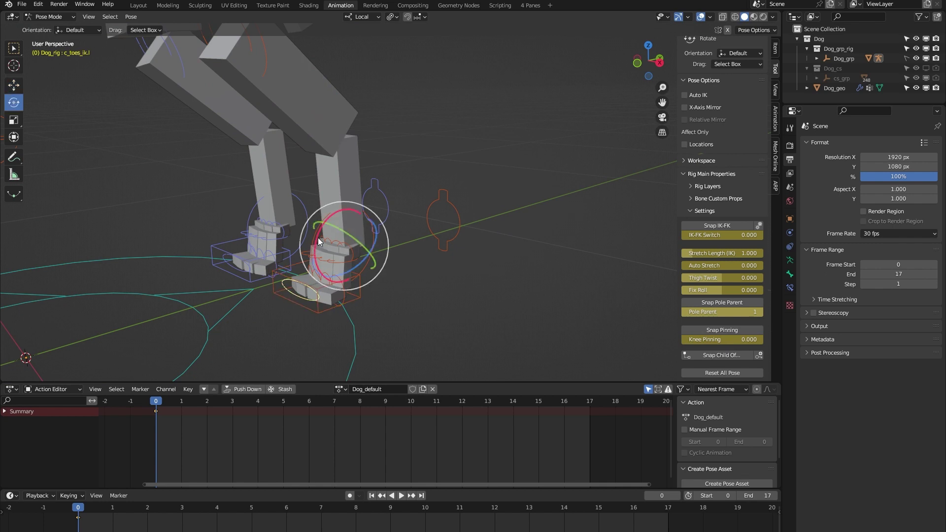
drag(318, 242, 310, 278)
key(Escape)
click(419, 311)
Step: Tilt the left foot control c_foot_01.l about its X axis and select the foot roll control
middle_drag(430, 315, 345, 226)
scroll(406, 309, up, 3)
click(389, 289)
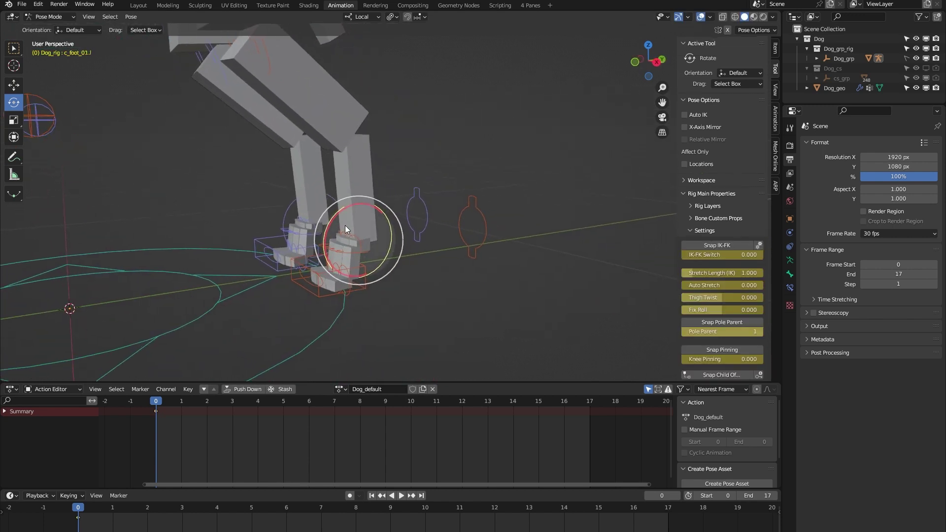
drag(345, 220, 327, 231)
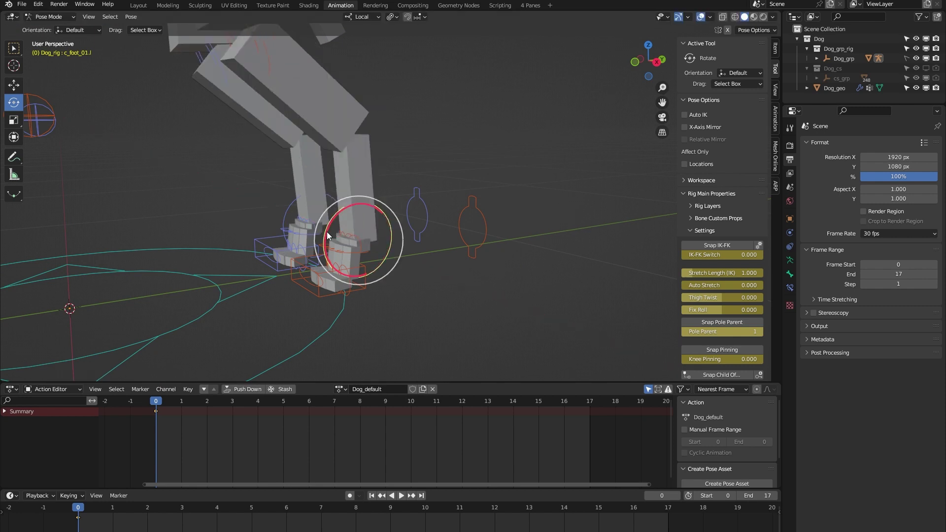
click(479, 243)
middle_drag(479, 244, 460, 285)
key(shift+space)
key(g)
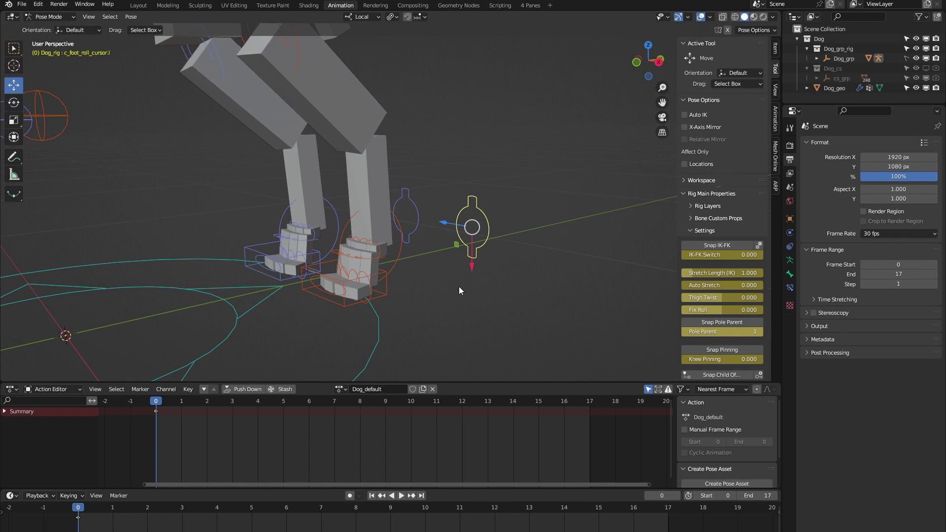
scroll(457, 288, up, 4)
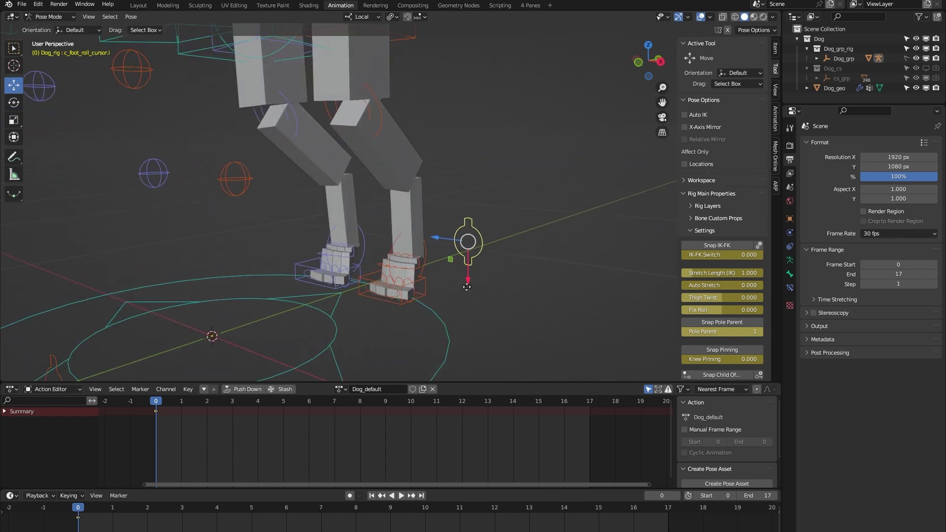
drag(468, 286, 454, 247)
click(507, 275)
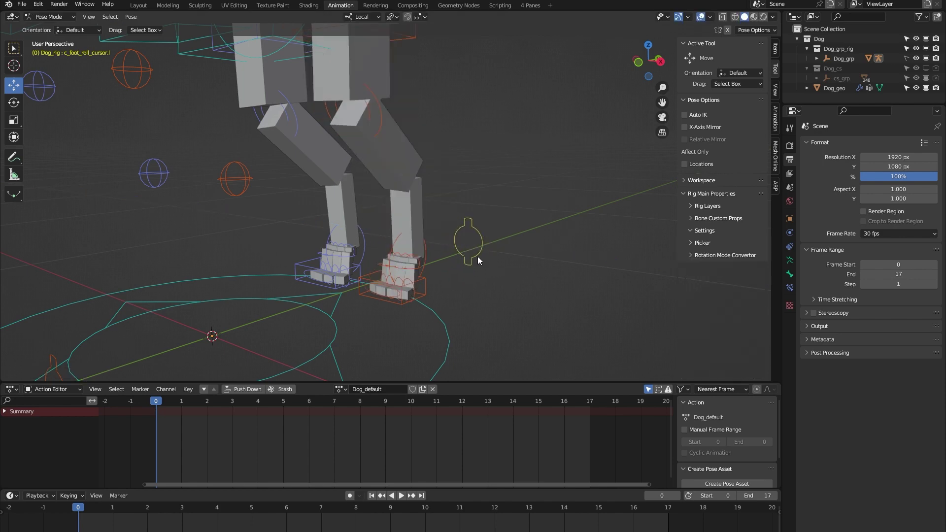
scroll(476, 255, down, 4)
Step: Zoom out and orbit to see the whole dog with its head side-on
scroll(473, 252, down, 2)
middle_drag(473, 253, 449, 256)
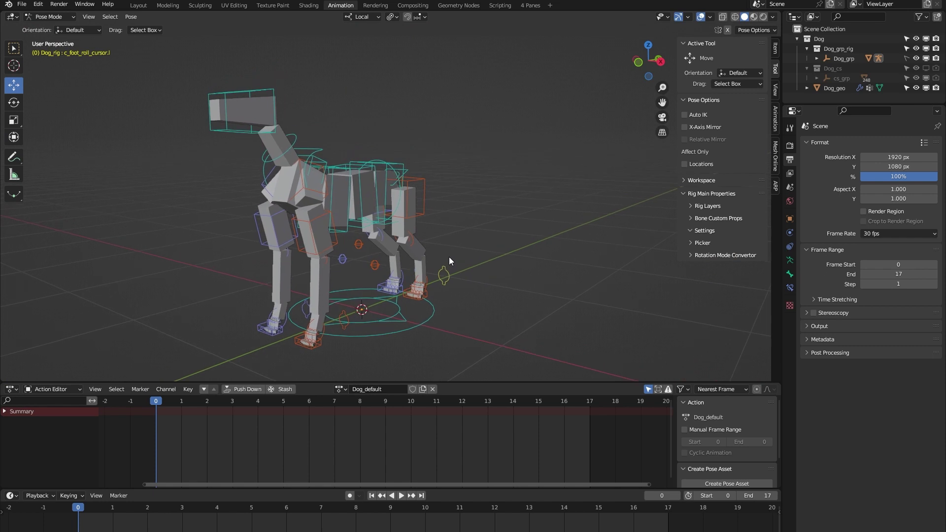